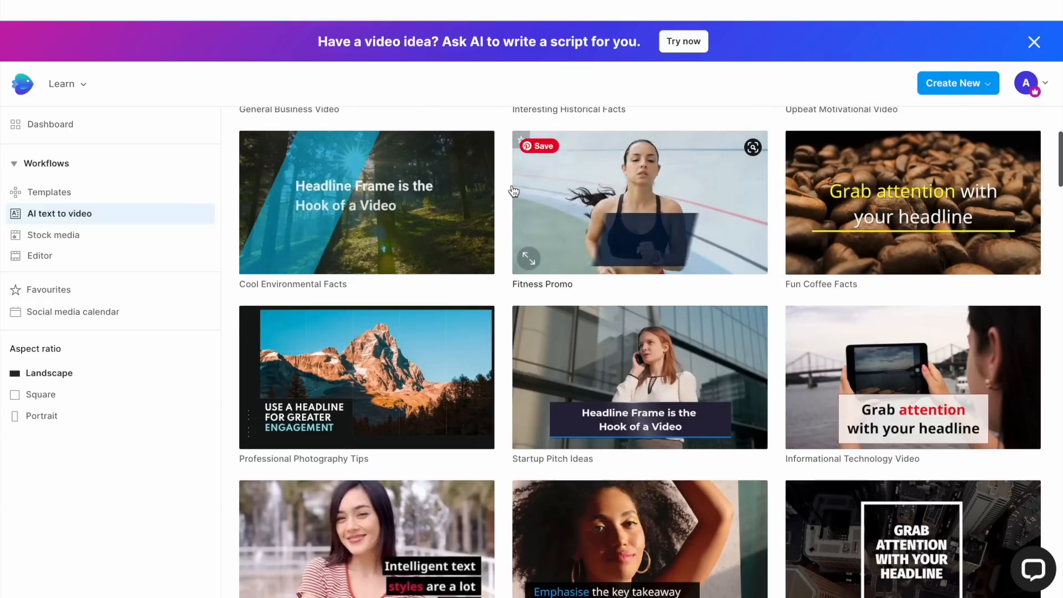
# Open the Futuristic Technology Facts template and use it in Landscape (16:9) format.
pyautogui.moveTo(933, 216)
pyautogui.scroll(-10, 933, 215)
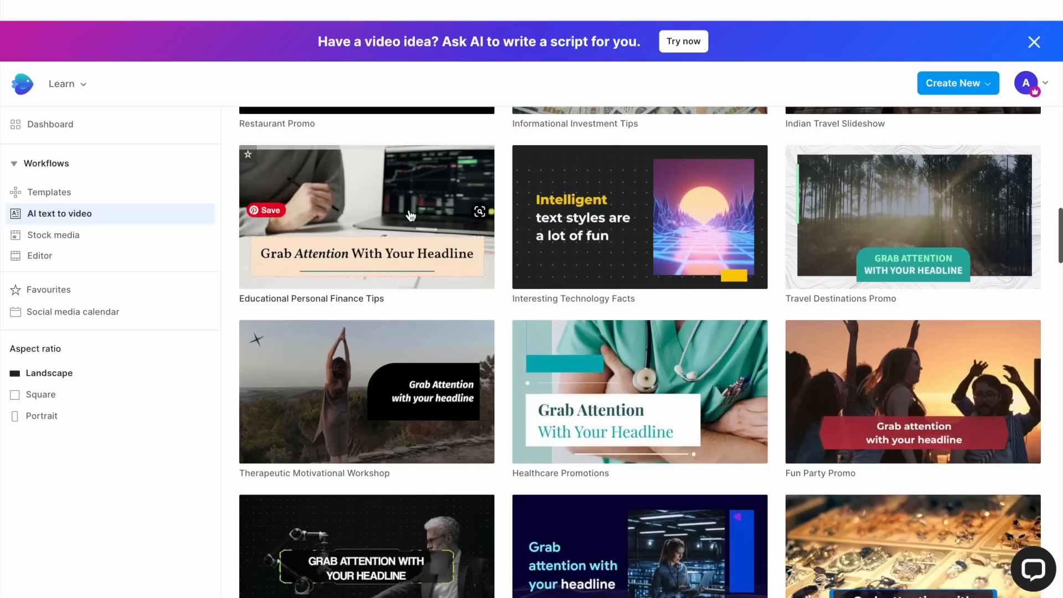
pyautogui.scroll(-3, 410, 216)
pyautogui.moveTo(396, 404)
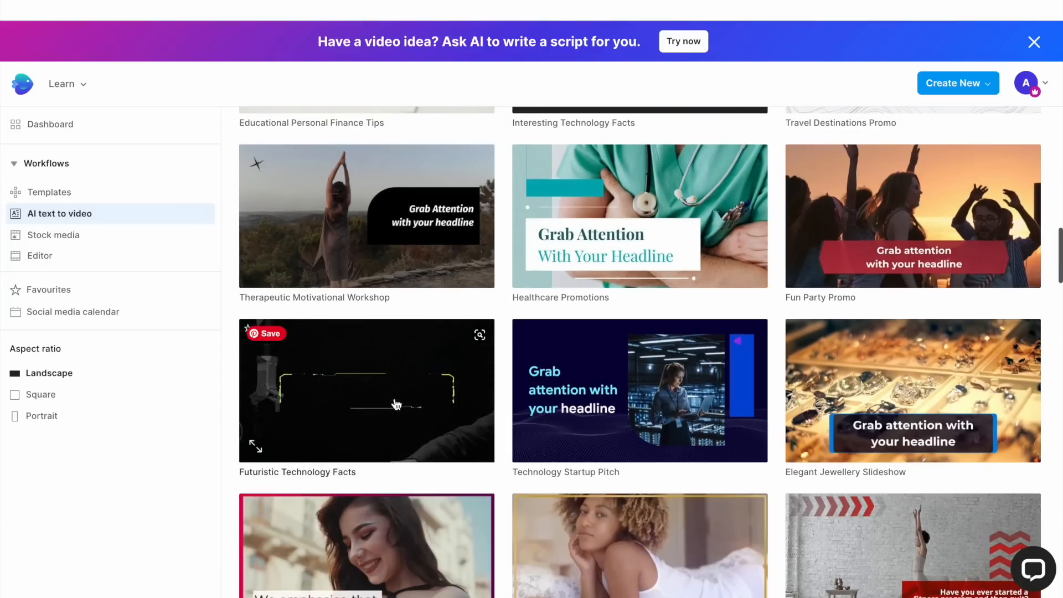
pyautogui.click(344, 413)
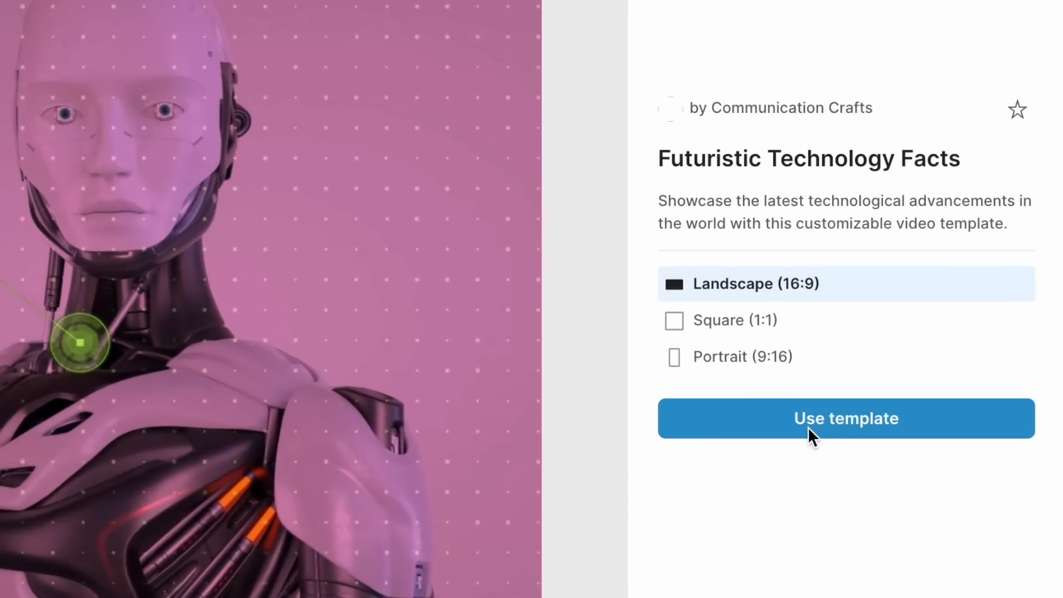
pyautogui.click(809, 427)
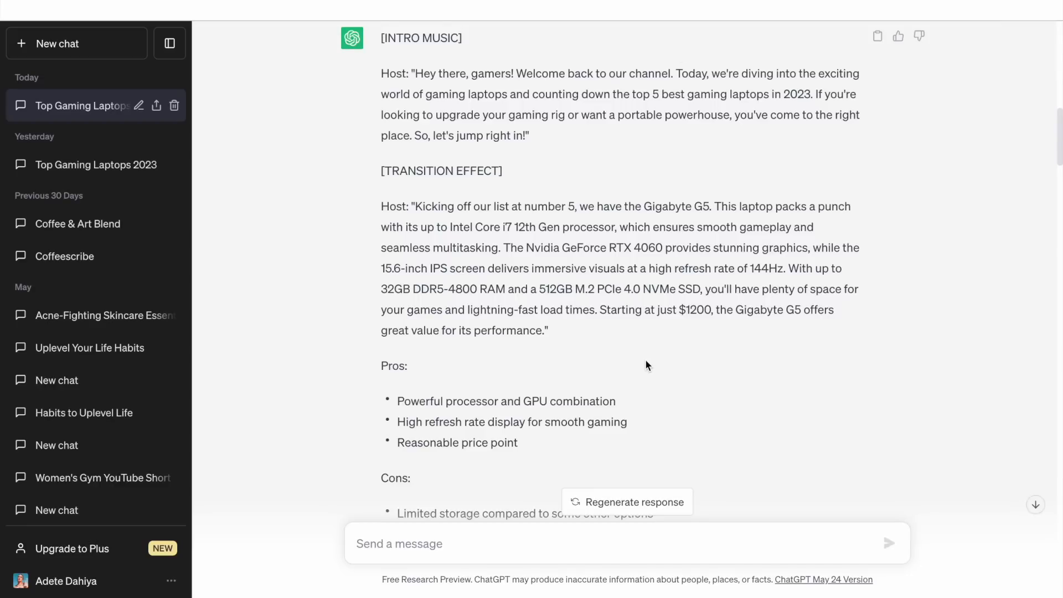
# Switch to ChatGPT and select the Gigabyte G5 segment of the laptop script to copy it.
pyautogui.scroll(9, 645, 359)
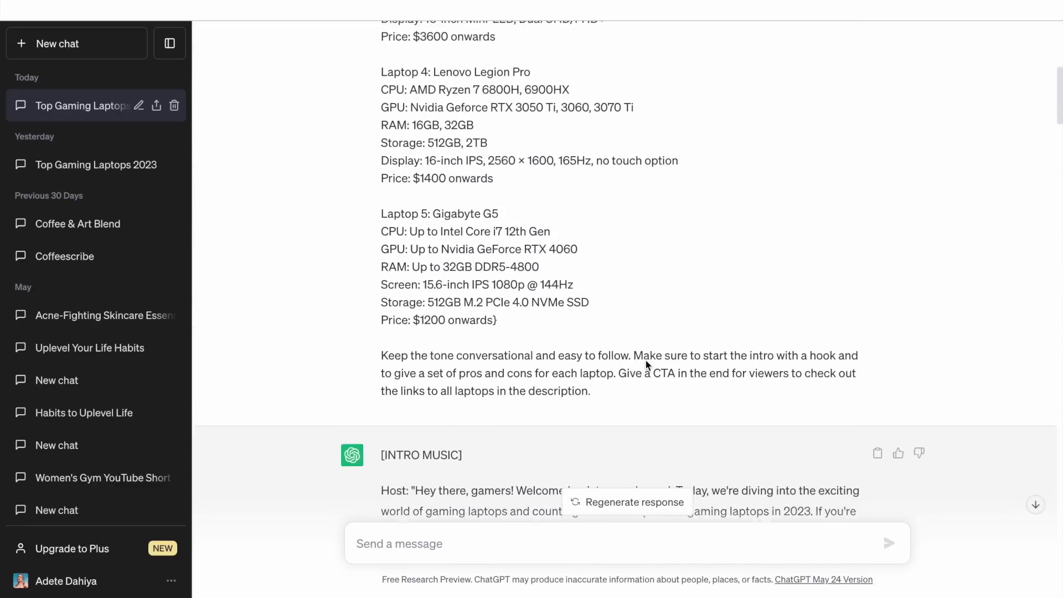
pyautogui.scroll(-6, 645, 359)
pyautogui.scroll(-5, 645, 359)
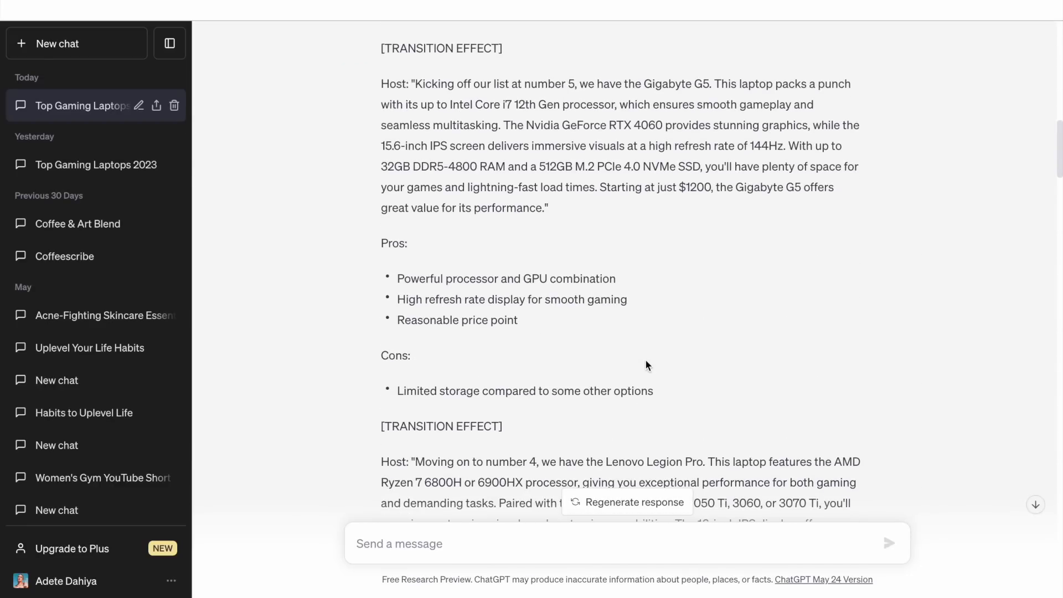
pyautogui.scroll(2, 645, 359)
pyautogui.moveTo(413, 152); pyautogui.dragTo(653, 461)
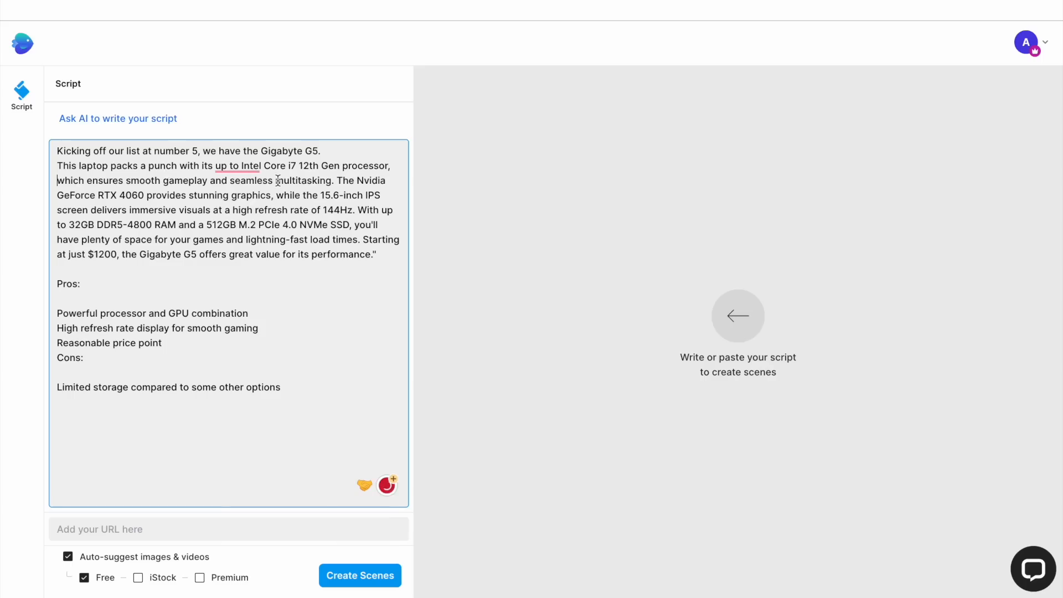
# Split the pasted script so each sentence sits on its own line, and delete the M.2 PCIe 4.0 NVMe wording.
pyautogui.press('Return')
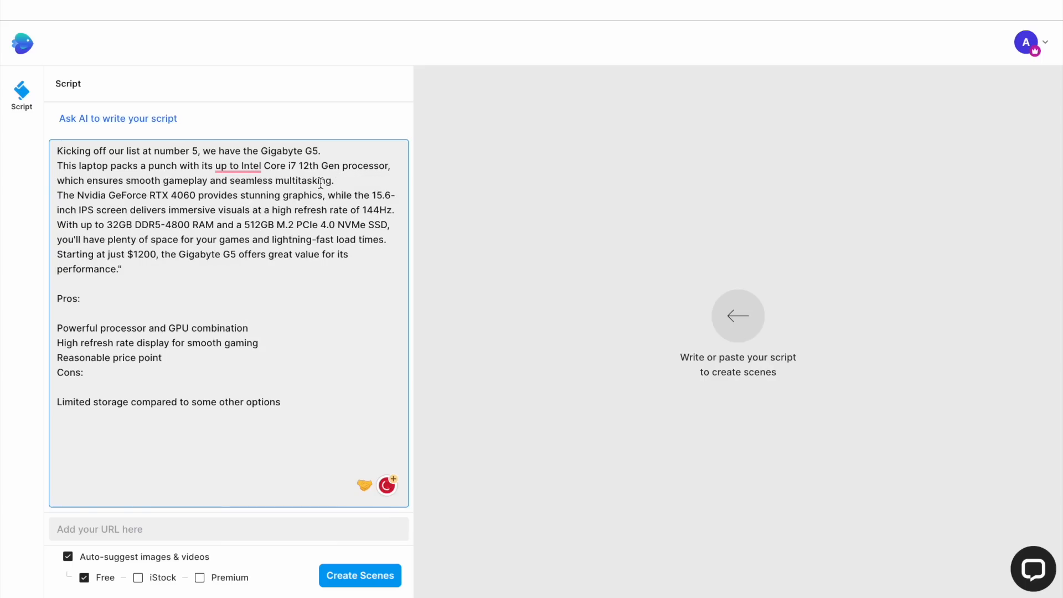
pyautogui.press('Return')
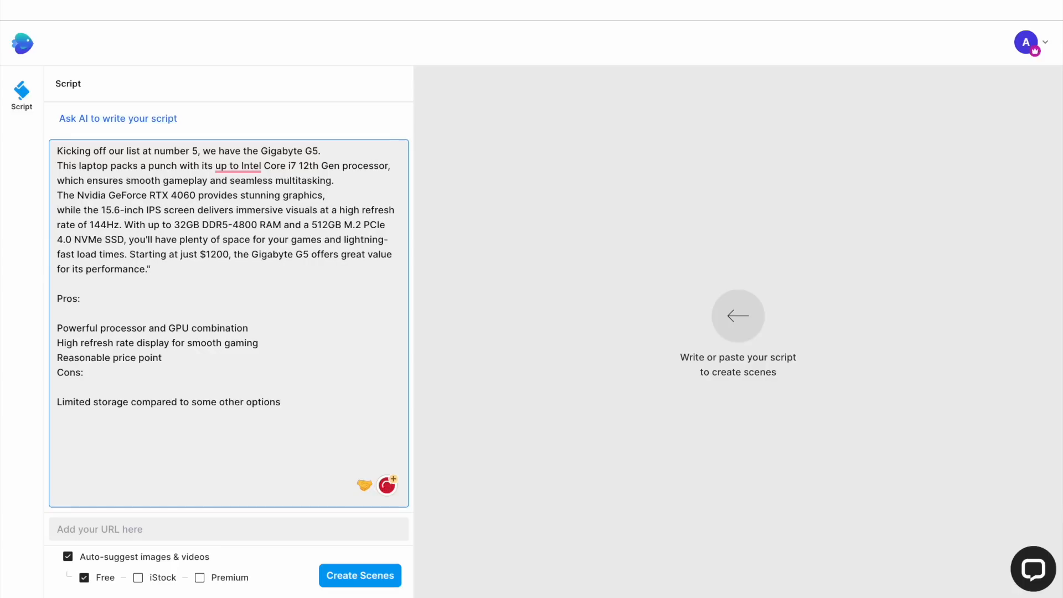
pyautogui.press('Return')
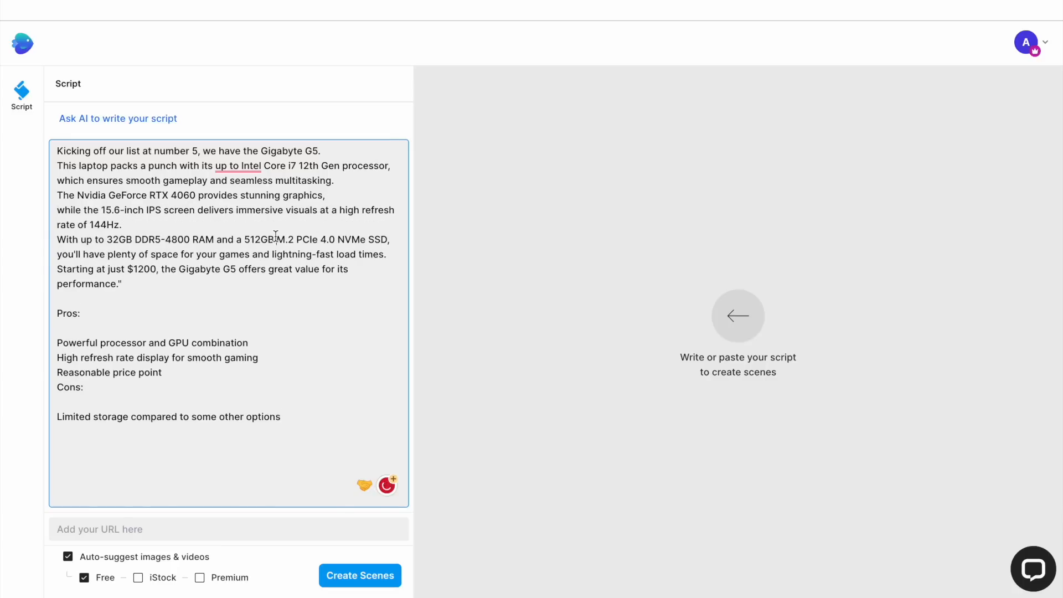
pyautogui.moveTo(275, 238); pyautogui.dragTo(364, 238)
pyautogui.press('BackSpace')
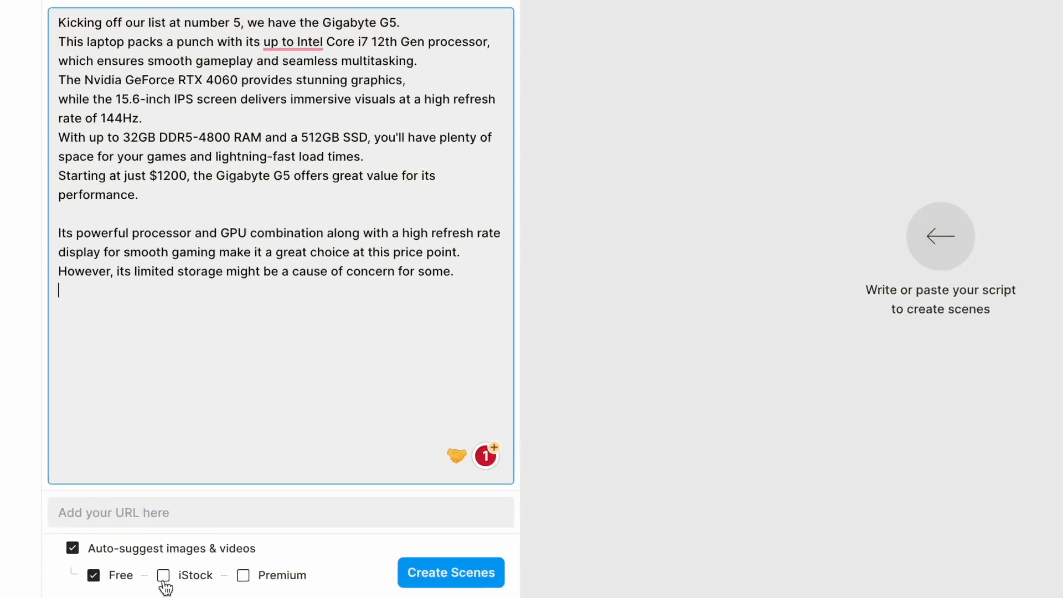
# Enable iStock and Premium media suggestions alongside Free, then create the scenes from the script.
pyautogui.click(138, 577)
pyautogui.click(323, 562)
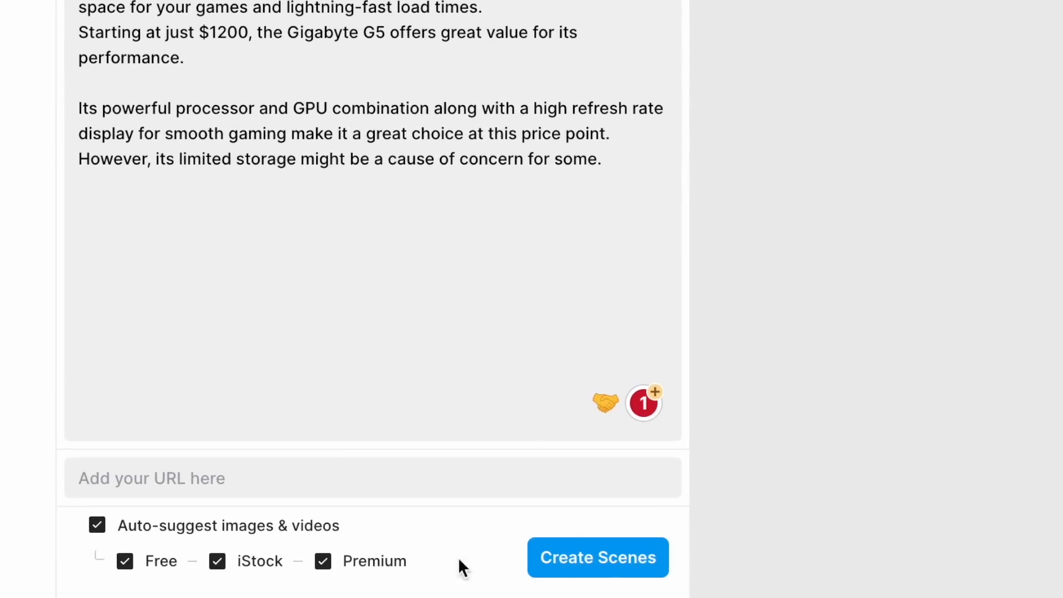
pyautogui.click(575, 570)
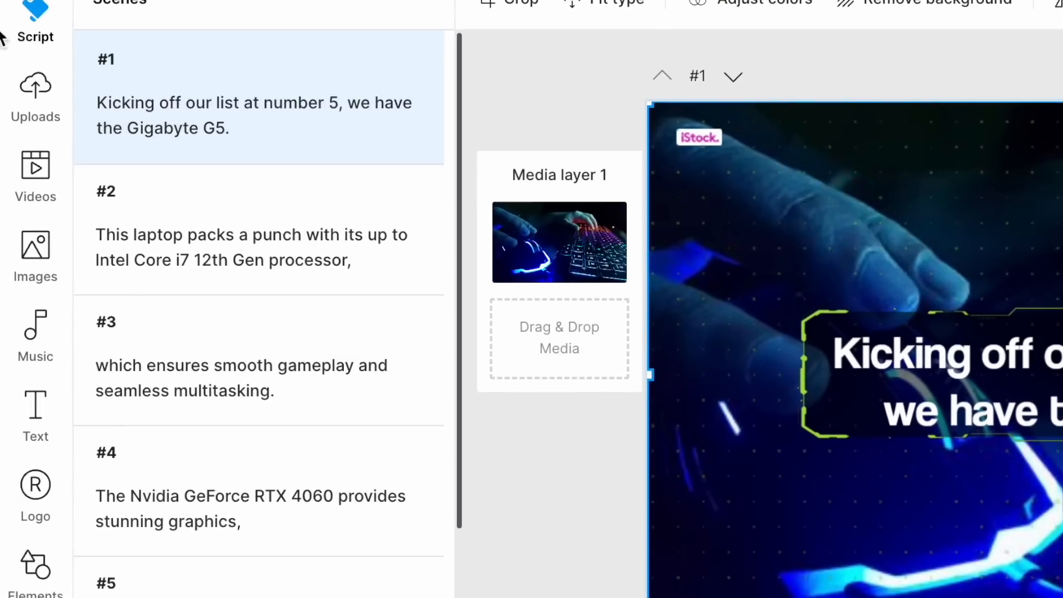
# Search the stock video library for gaming on laptop.
pyautogui.click(34, 169)
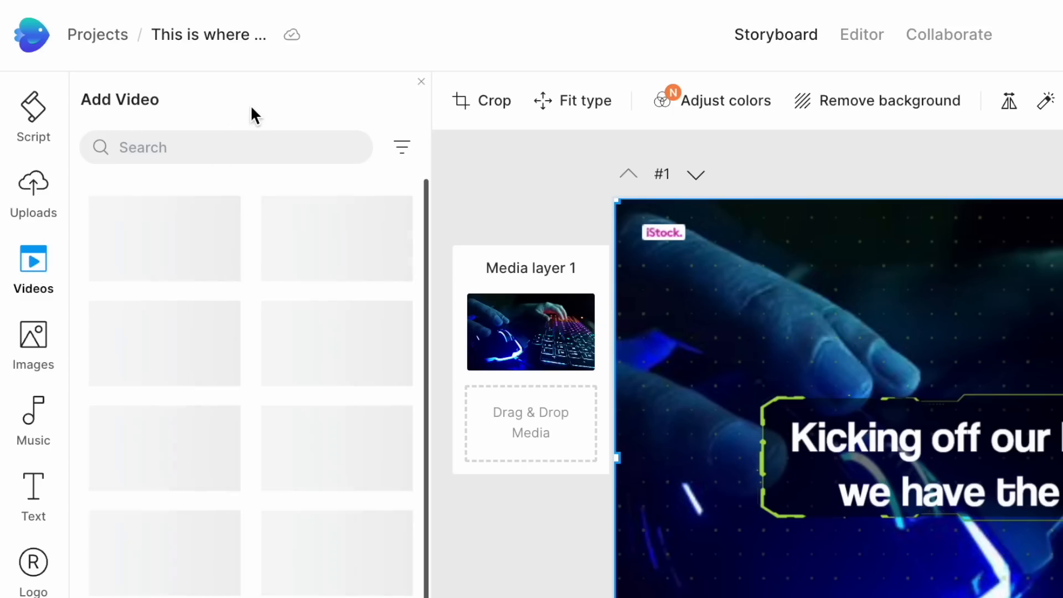
pyautogui.click(225, 145)
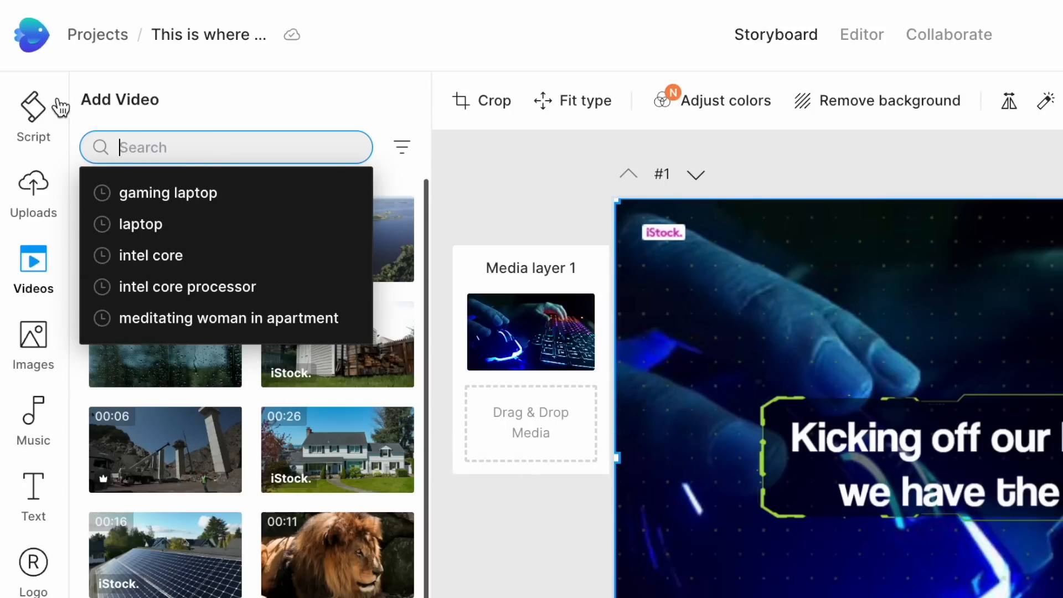
pyautogui.click(47, 117)
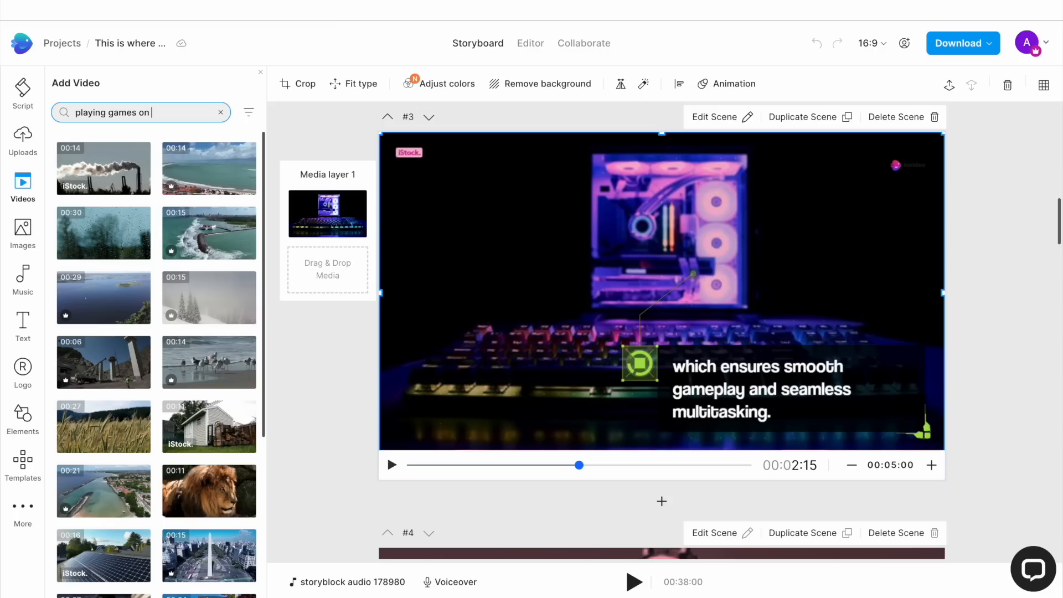
pyautogui.hotkey('ctrl', 'a')
pyautogui.write('gaming on laptop')
pyautogui.press('Return')
# Replace scene 3's background with the clip of a woman gaming on a laptop, trimmed to fit the scene.
pyautogui.scroll(-3, 106, 421)
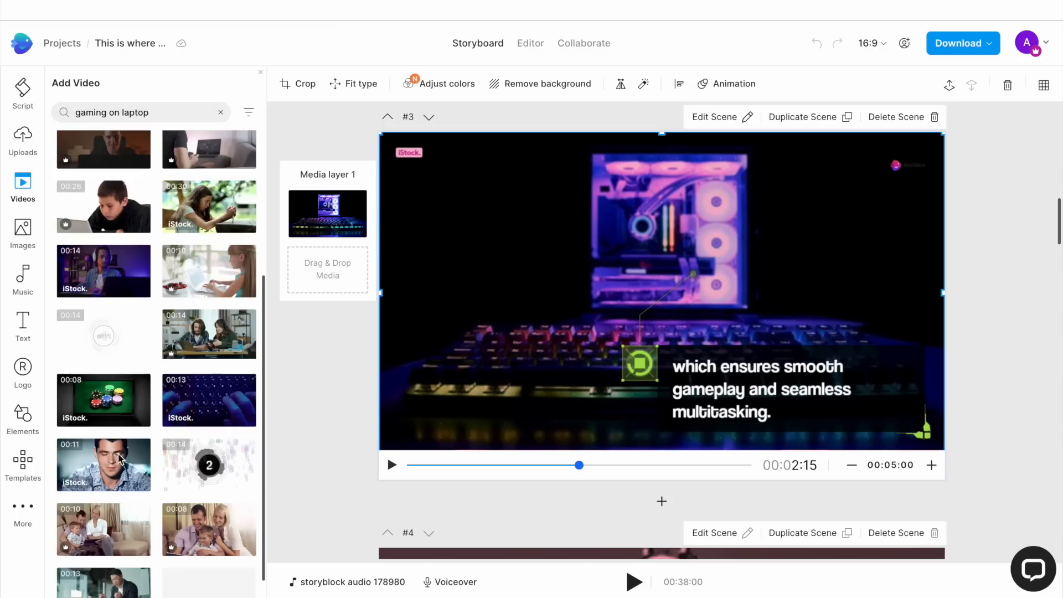
pyautogui.scroll(-1, 107, 422)
pyautogui.scroll(1, 107, 421)
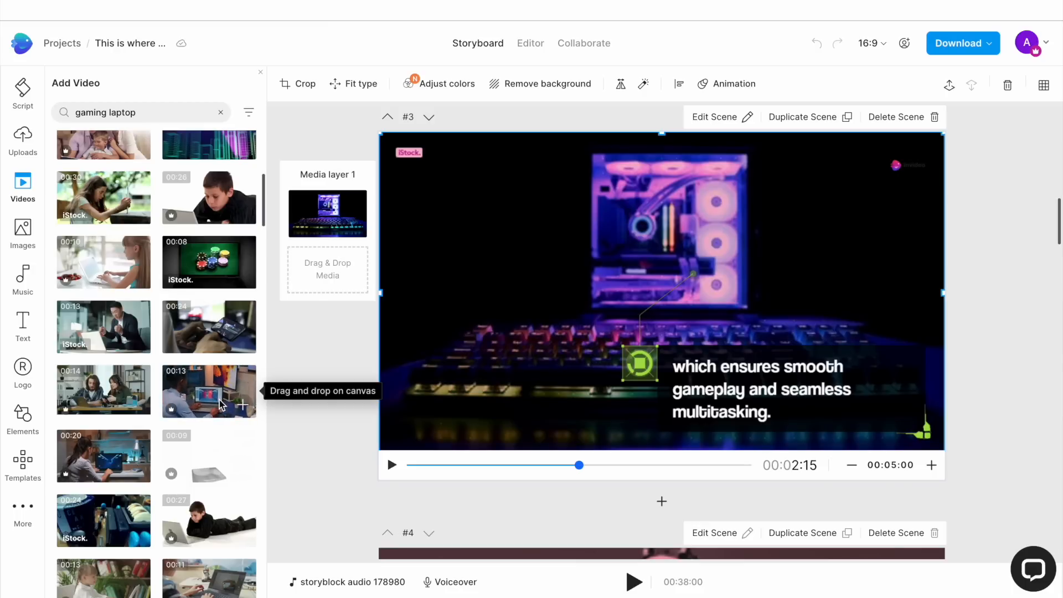
pyautogui.moveTo(127, 459); pyautogui.dragTo(446, 166)
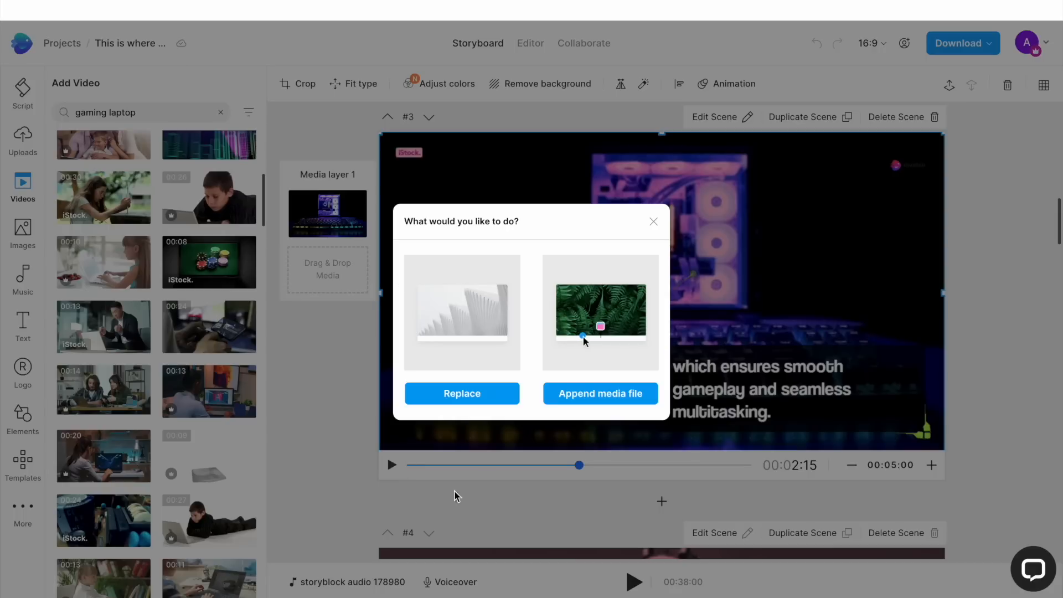
pyautogui.click(457, 395)
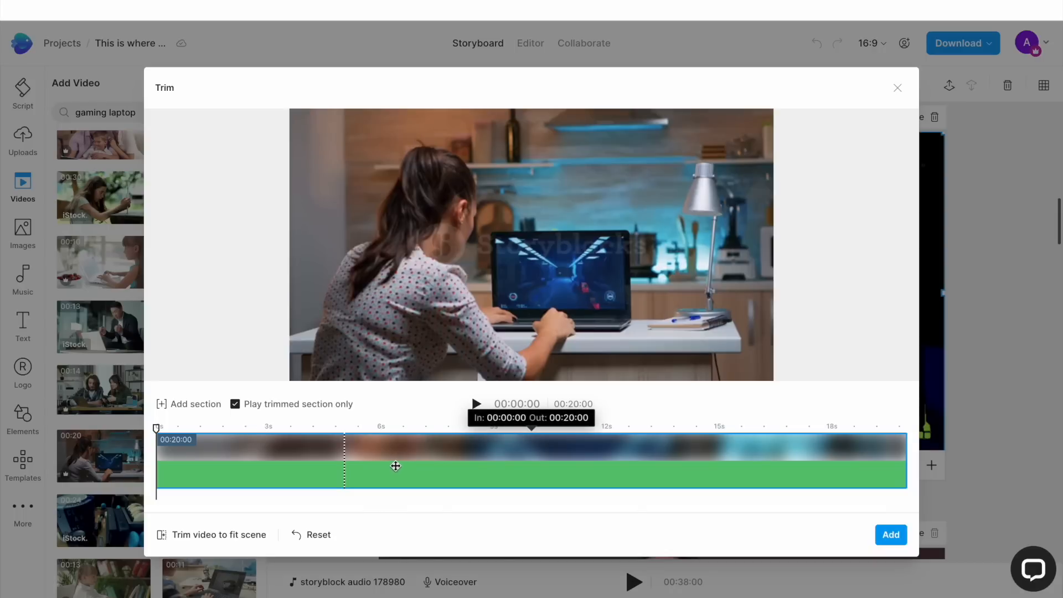
pyautogui.click(211, 535)
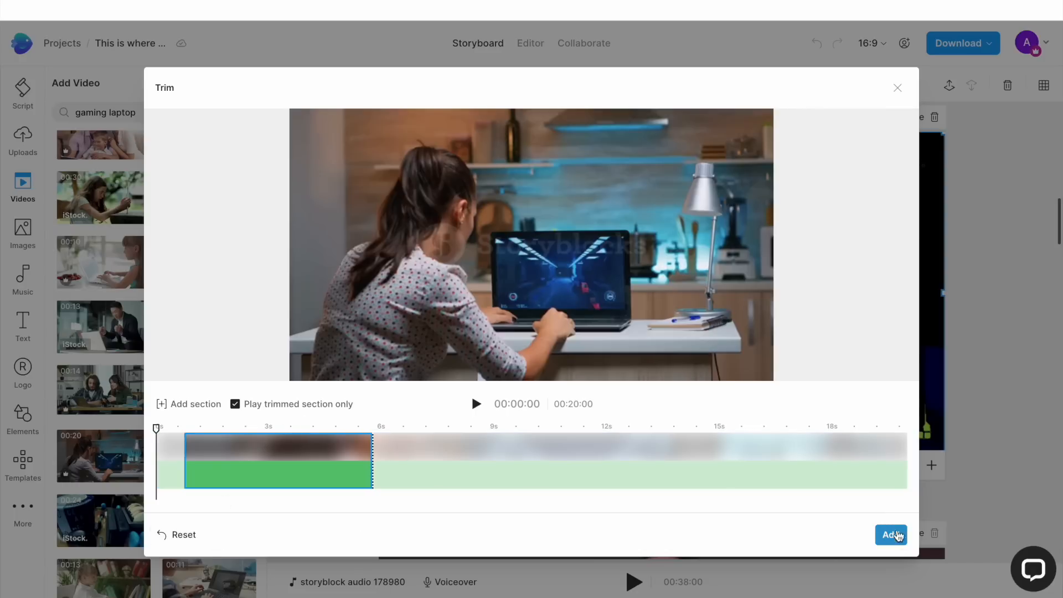
pyautogui.click(891, 535)
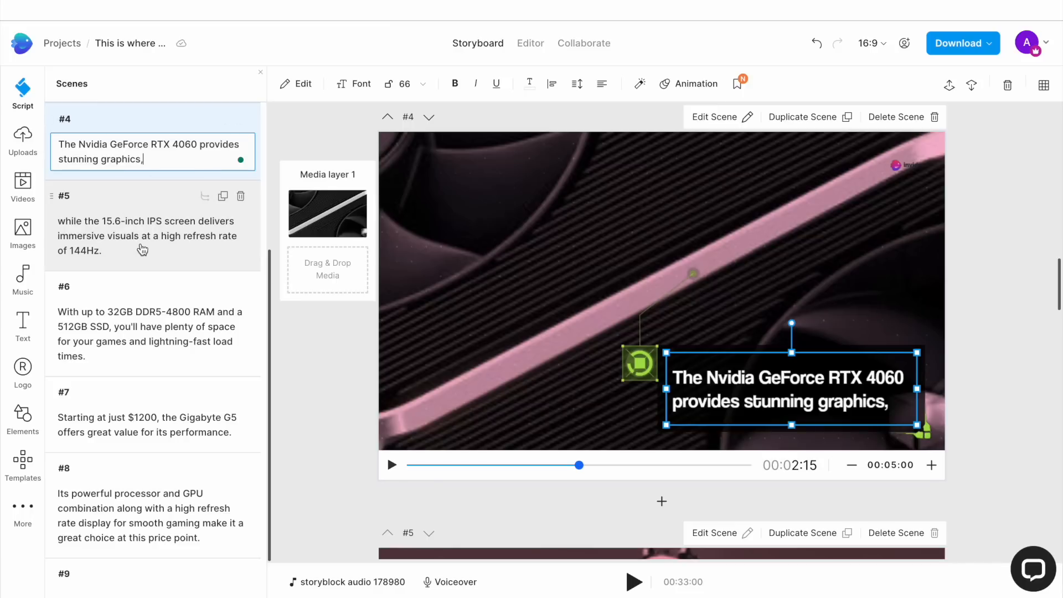
# Open the scene list and select the first scene's text.
pyautogui.click(142, 250)
pyautogui.scroll(5, 150, 223)
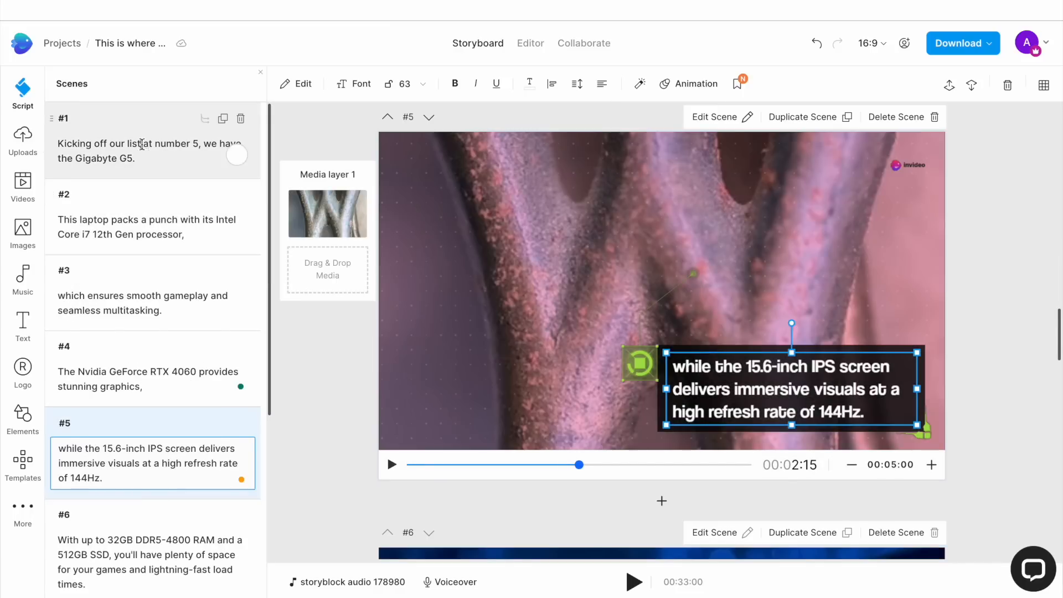
pyautogui.click(141, 154)
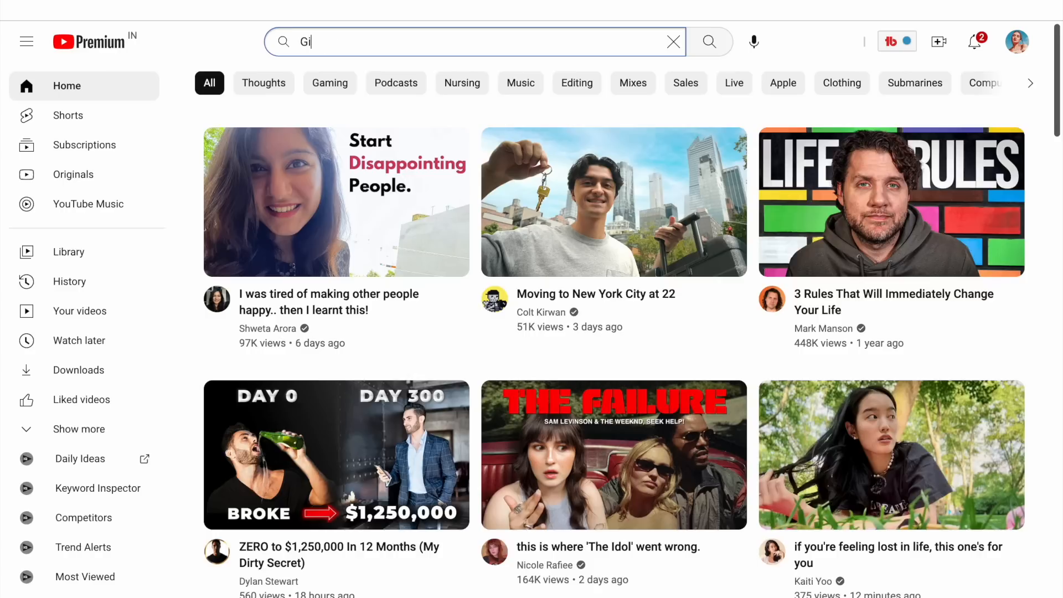
# Switch to YouTube and search for Gigabyte G5.
pyautogui.write('gabyte G')
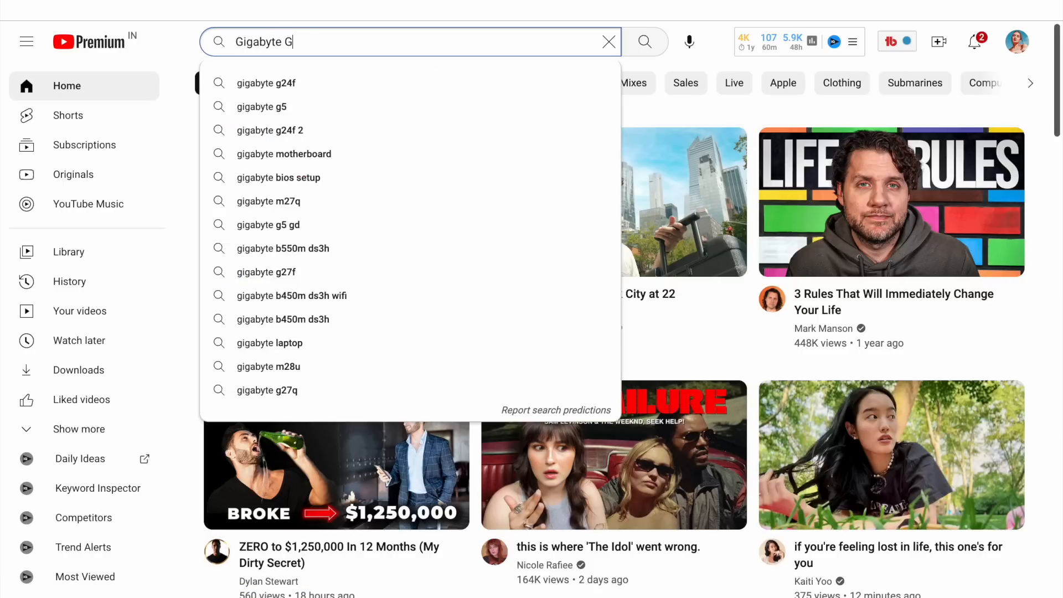
pyautogui.write('5')
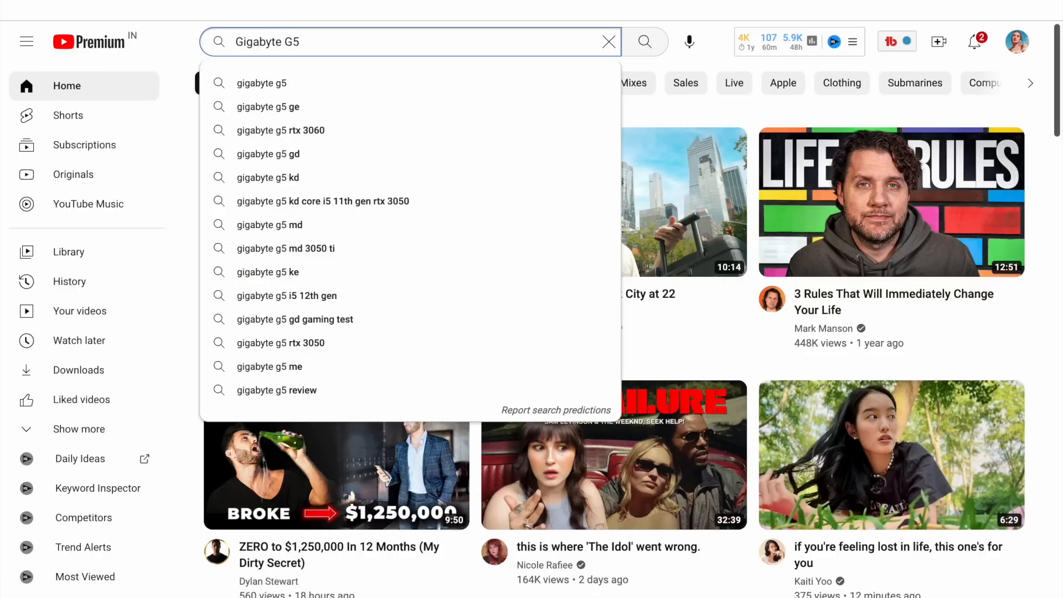
pyautogui.press('Return')
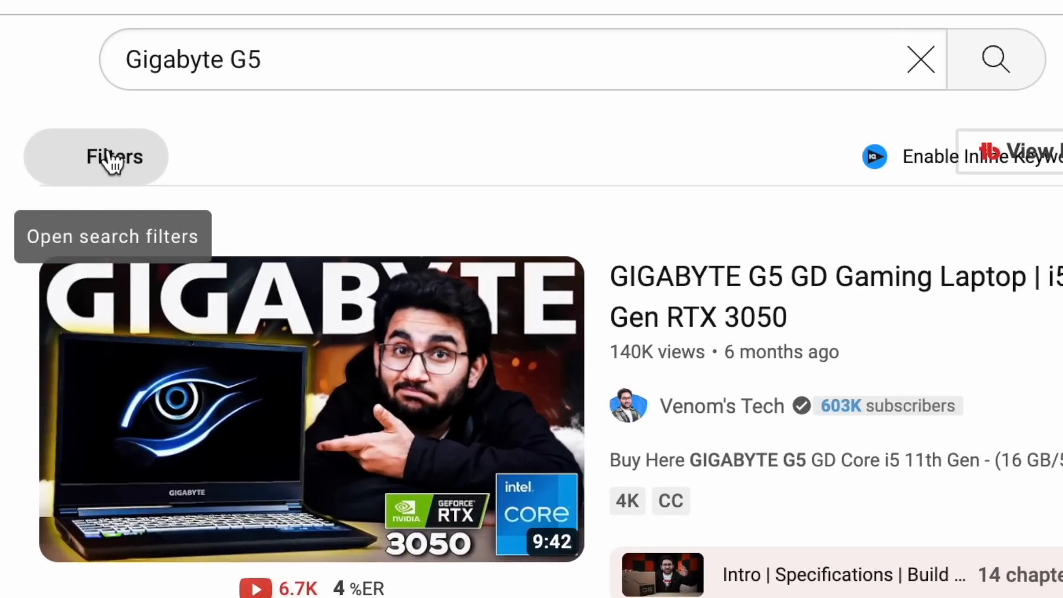
# Filter the Gigabyte G5 search results to Creative Commons videos and browse through them.
pyautogui.click(111, 157)
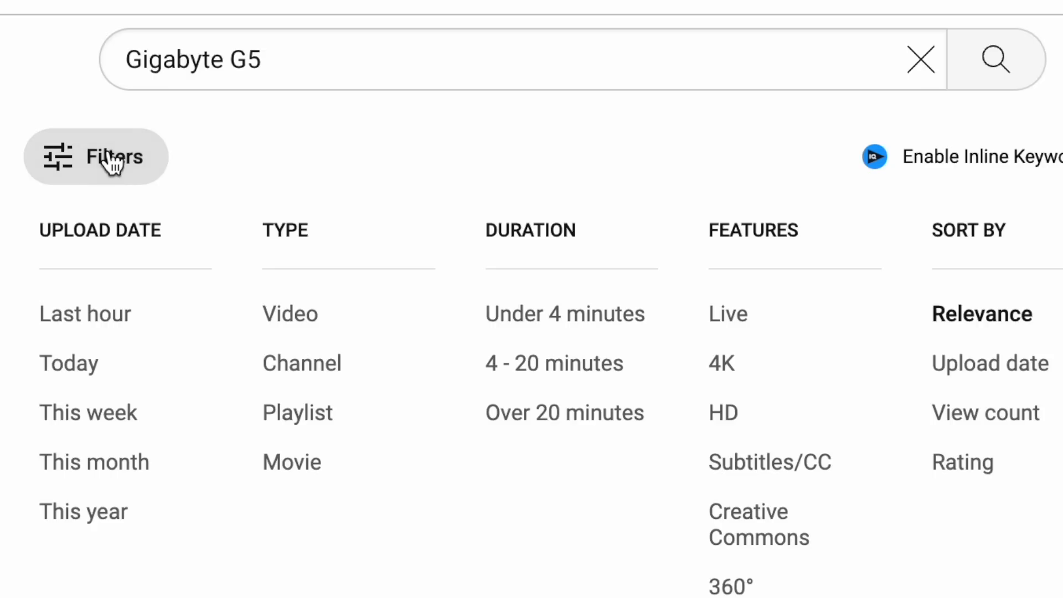
pyautogui.click(729, 540)
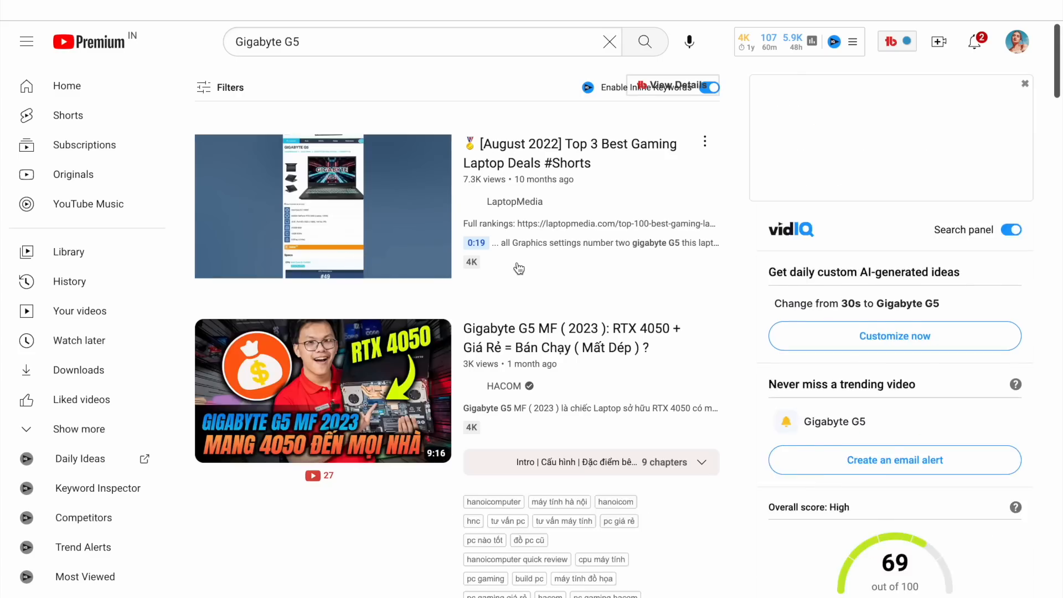
pyautogui.scroll(-7, 519, 266)
pyautogui.scroll(-5, 517, 261)
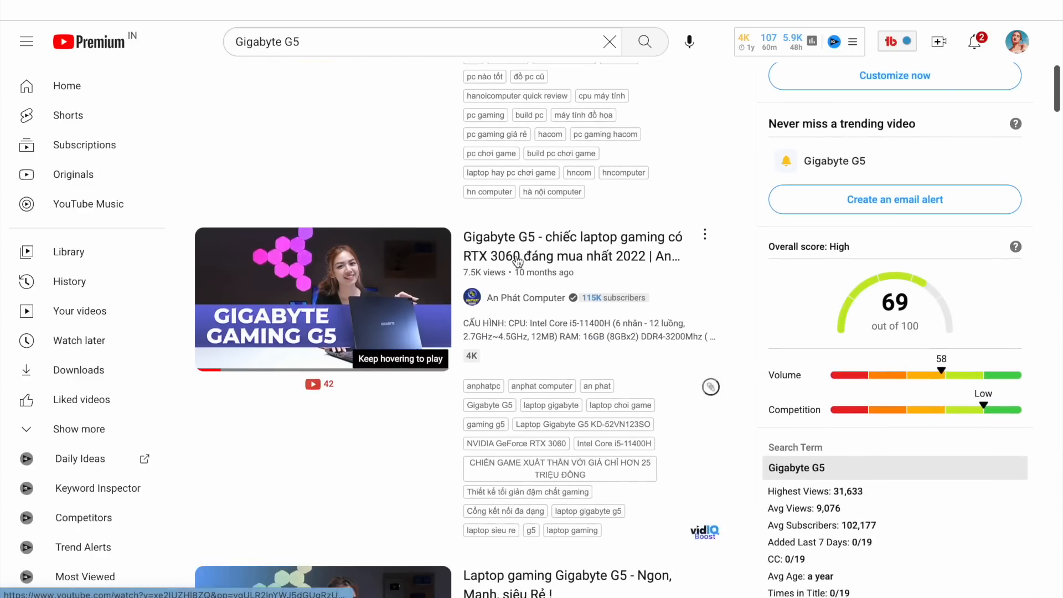
pyautogui.scroll(-1, 516, 254)
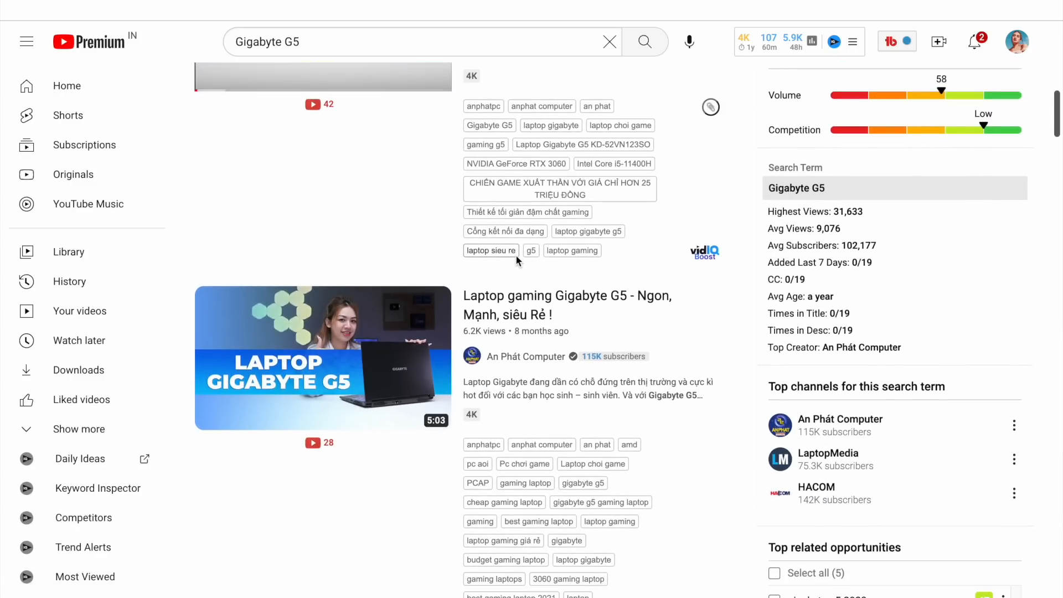
pyautogui.scroll(8, 344, 351)
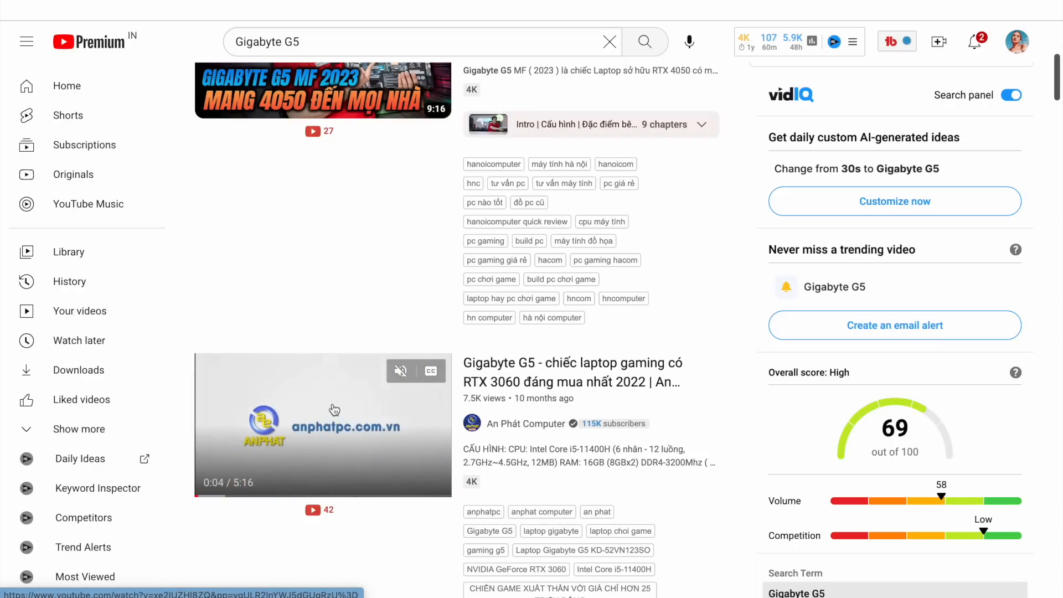
# Open the HACOM Gigabyte G5 review video and copy its share link.
pyautogui.click(303, 422)
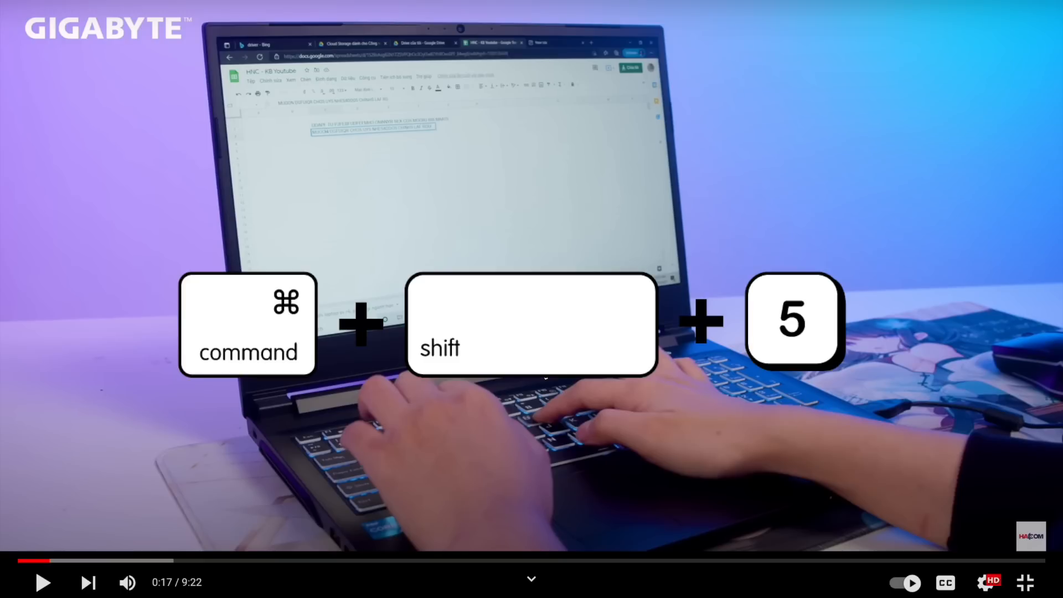
pyautogui.press('super+shift+5')
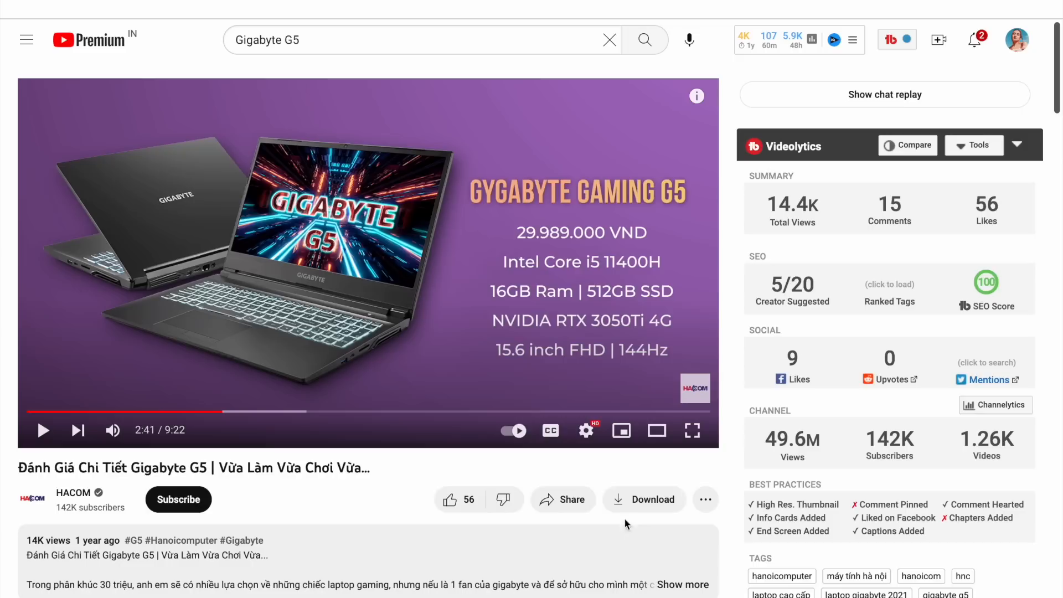
pyautogui.click(567, 501)
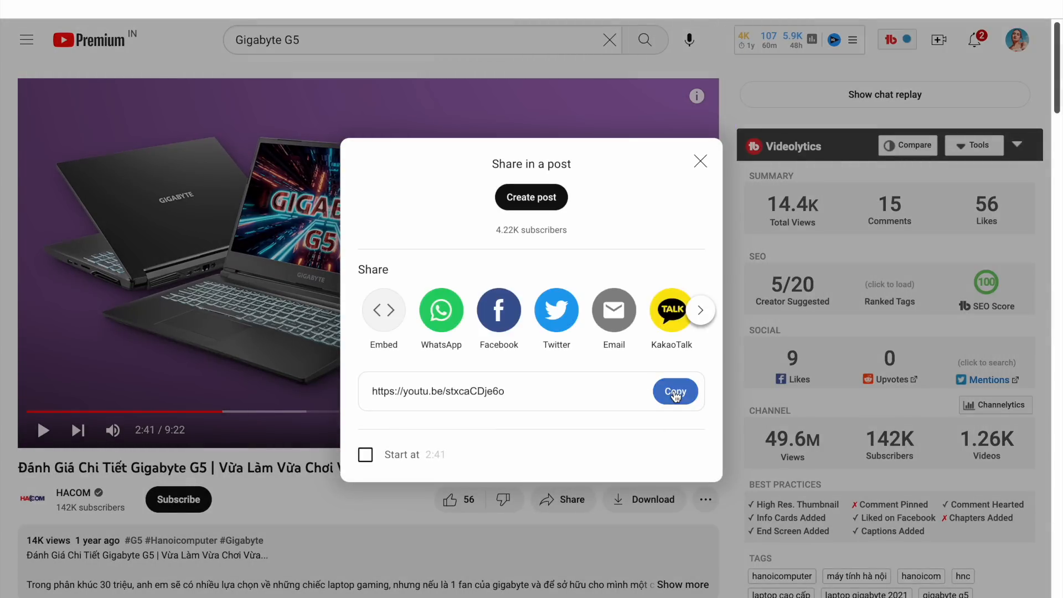
pyautogui.click(675, 391)
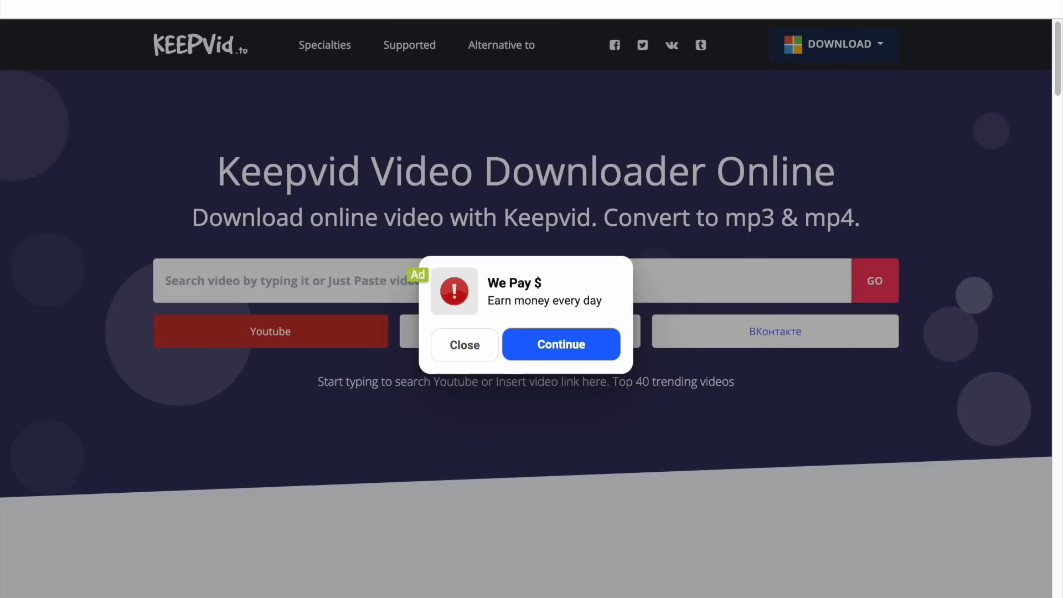
# Close the ad and paste the copied HACOM review link into the Keepvid video downloader.
pyautogui.click(459, 343)
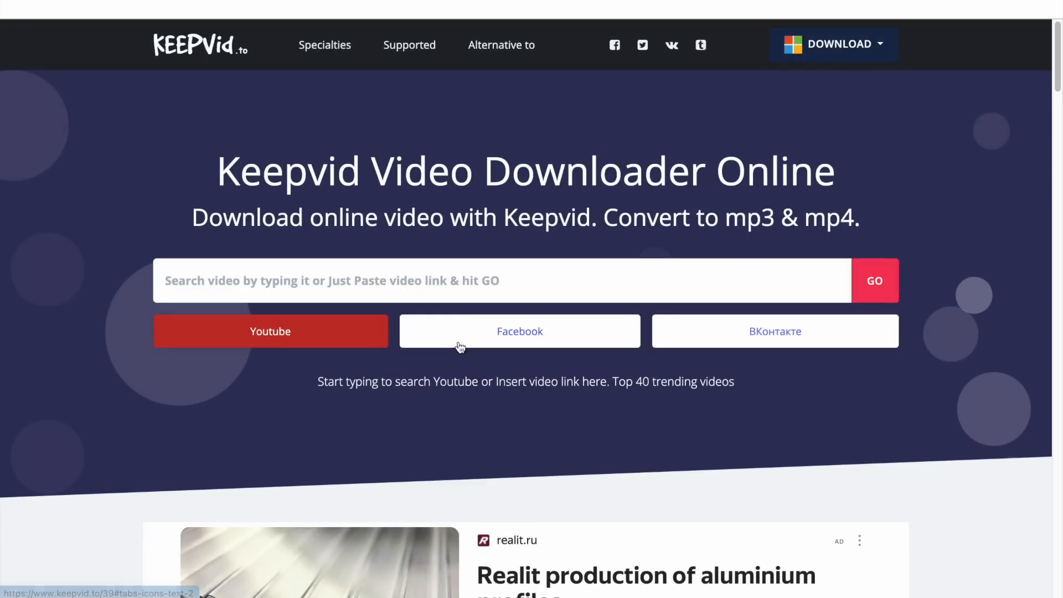
pyautogui.click(330, 281)
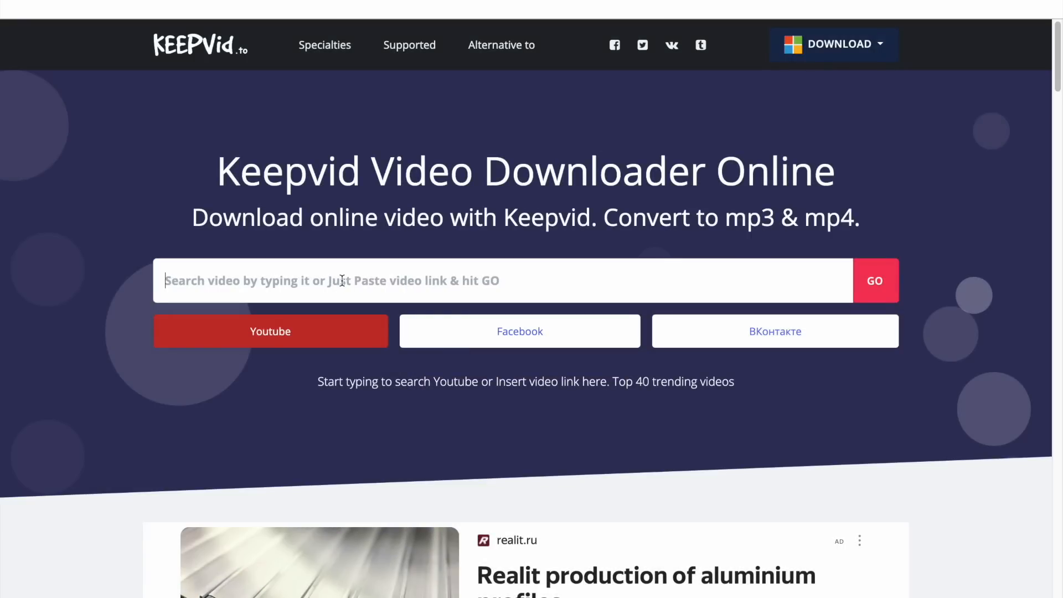
pyautogui.hotkey('ctrl', 'v')
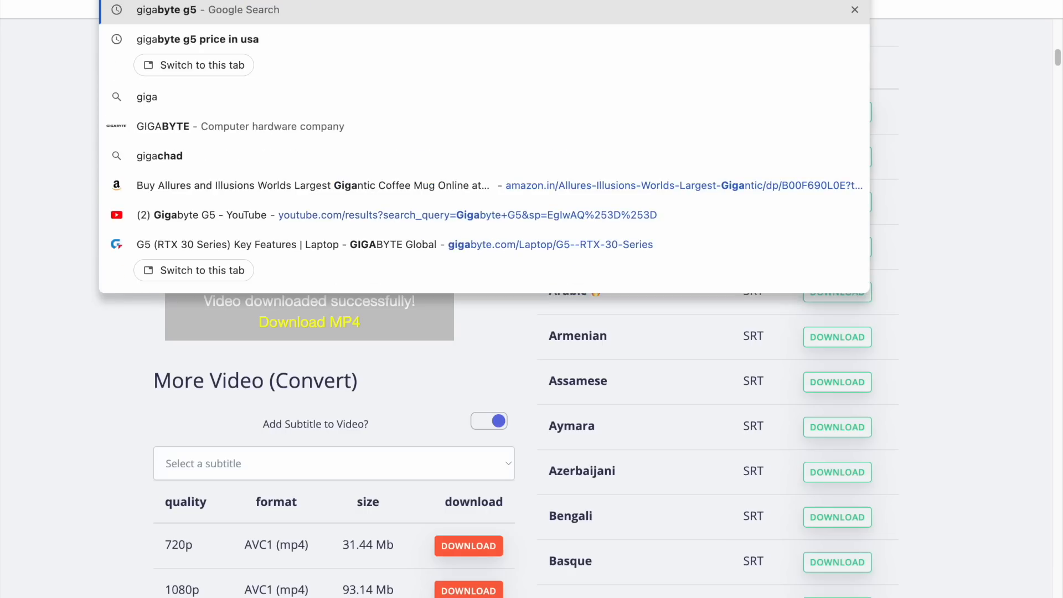
# Search Google for gigabyte g5 and open the official G5 (RTX 30 Series) product page.
pyautogui.press('Return')
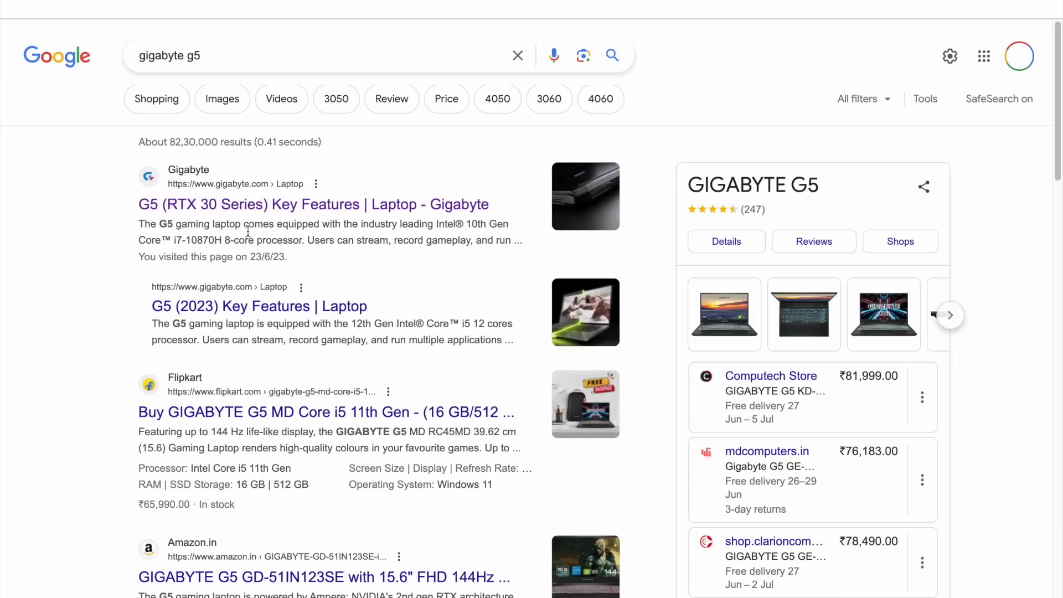
pyautogui.click(241, 205)
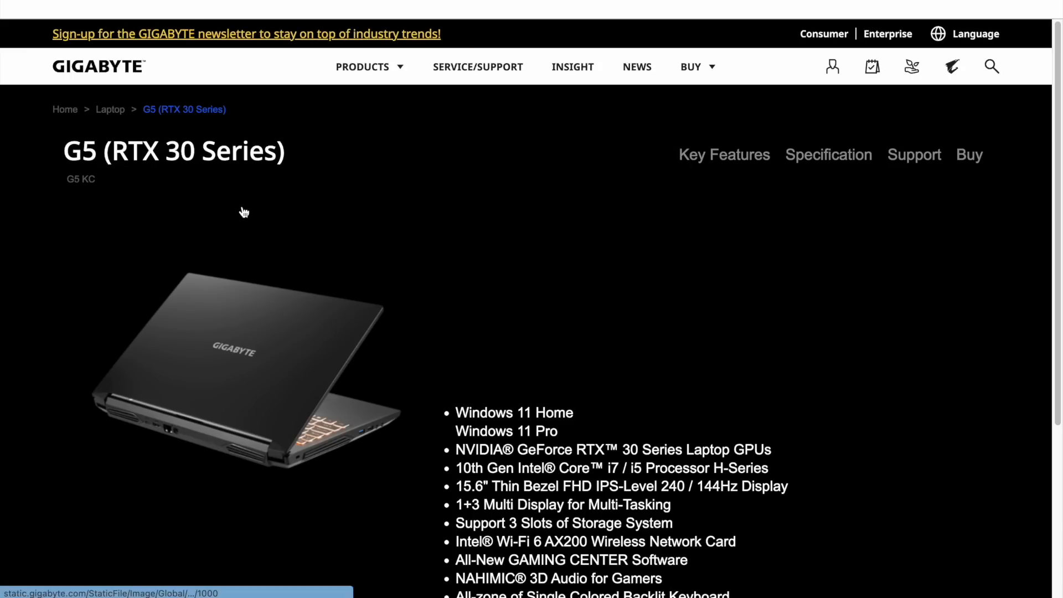
pyautogui.scroll(-10, 558, 429)
pyautogui.scroll(-10, 558, 429)
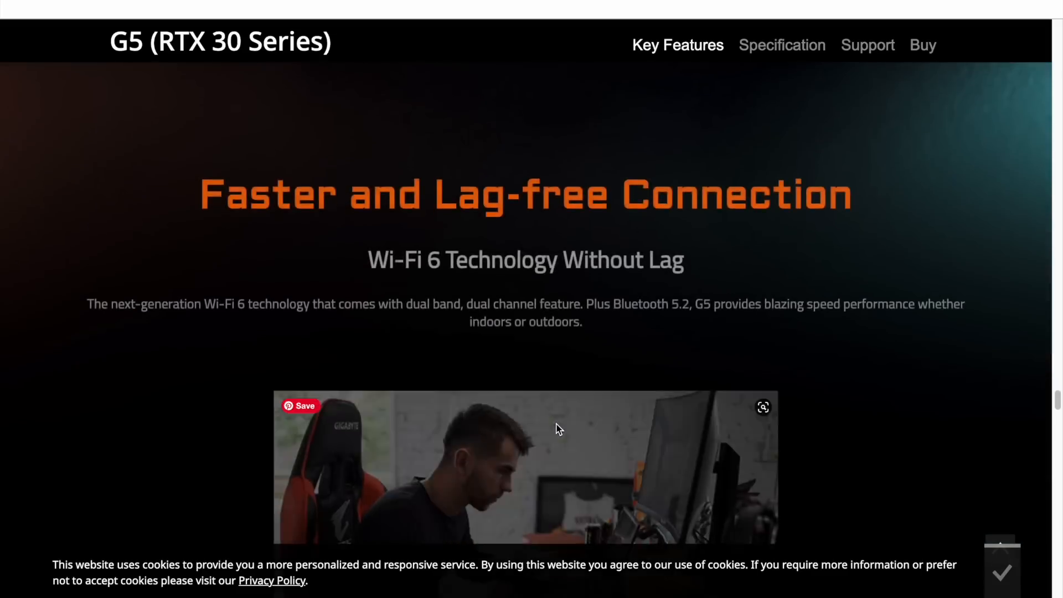
# Save a laptop photo from the G5 product page as design-4.
pyautogui.scroll(2, 557, 429)
pyautogui.scroll(1, 558, 429)
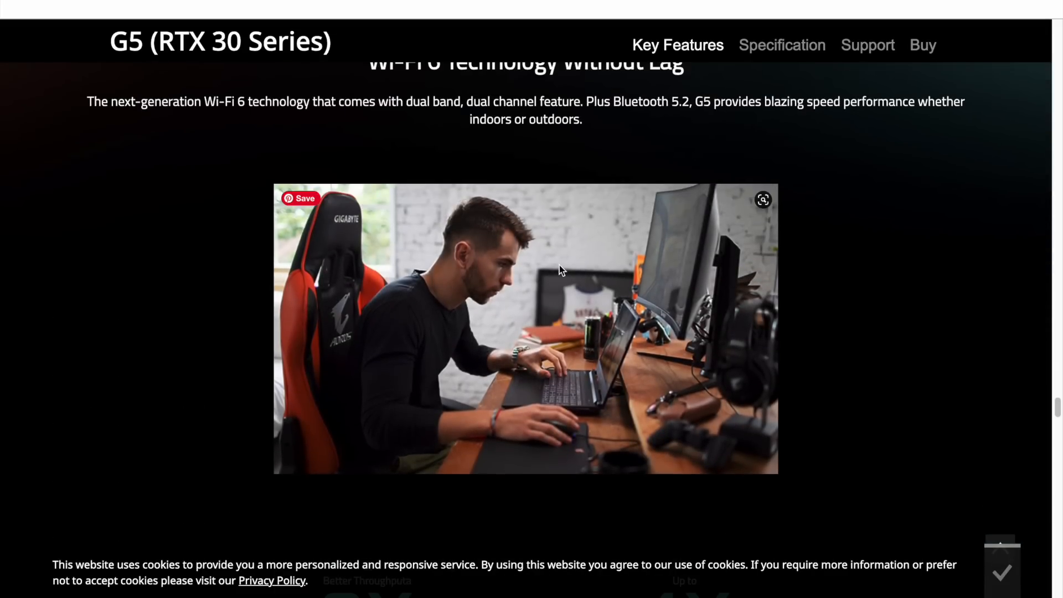
pyautogui.rightClick(559, 269)
pyautogui.click(476, 259)
pyautogui.scroll(-15, 475, 259)
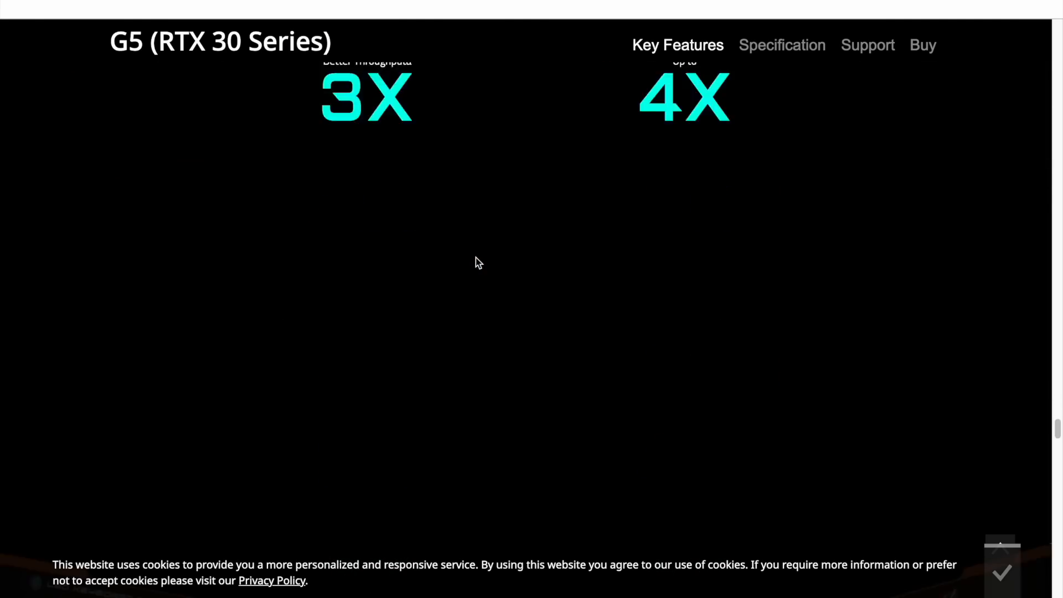
pyautogui.scroll(-5, 476, 259)
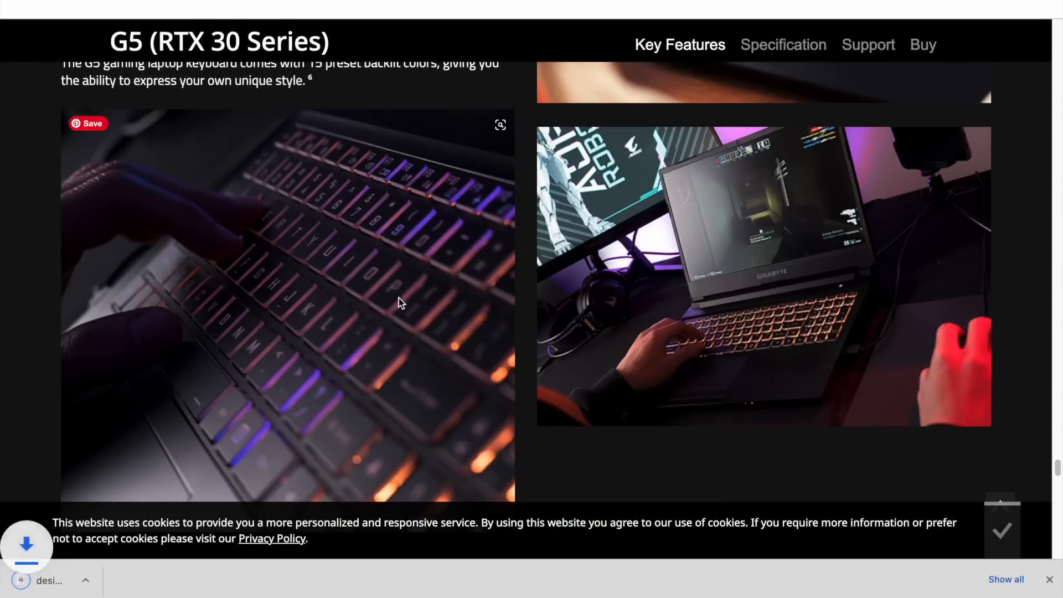
# Save the backlit keyboard photo from the product page as design-3.
pyautogui.rightClick(397, 297)
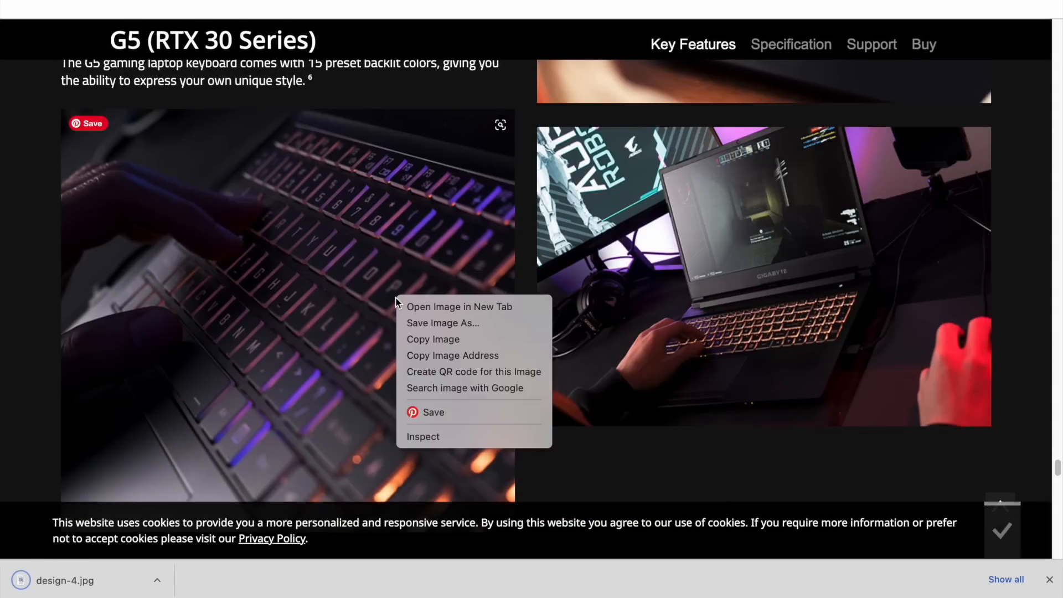
pyautogui.click(421, 325)
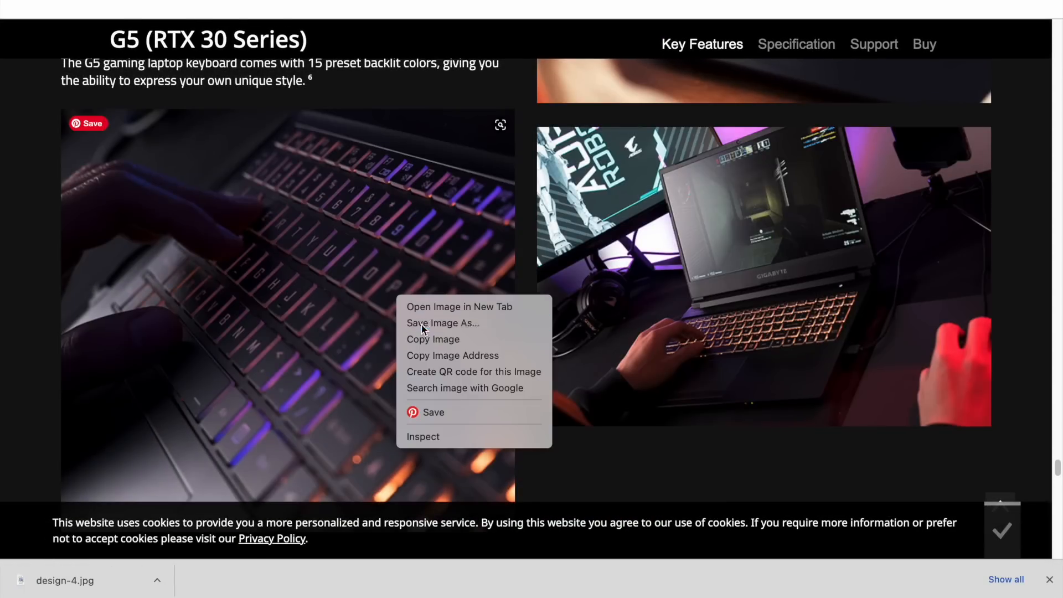
pyautogui.click(782, 413)
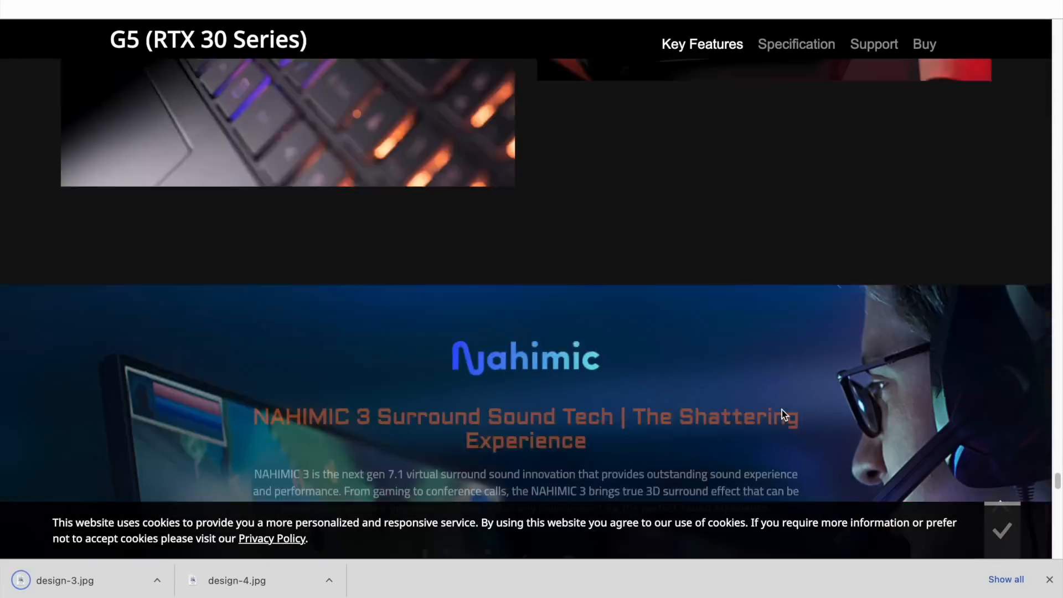
pyautogui.scroll(10, 782, 414)
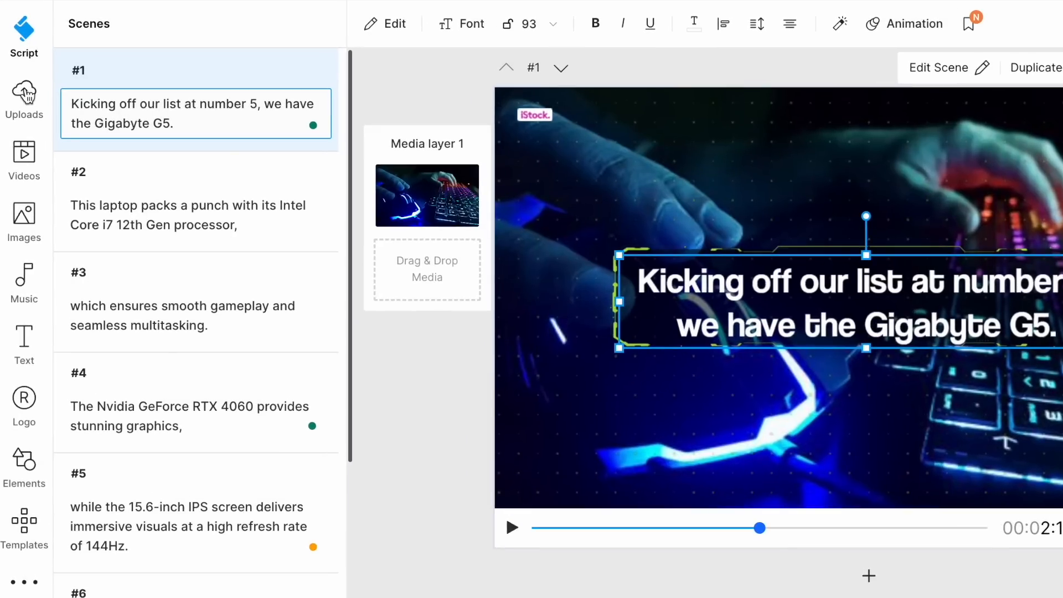
# Upload the saved images and review recordings to the project's uploads.
pyautogui.click(27, 83)
pyautogui.click(188, 130)
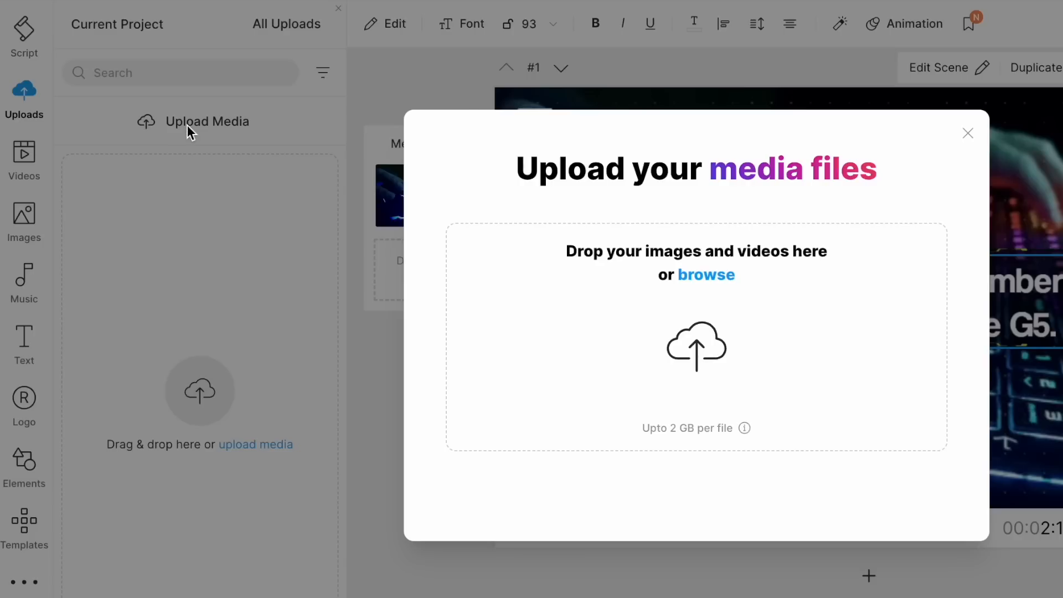
pyautogui.click(951, 487)
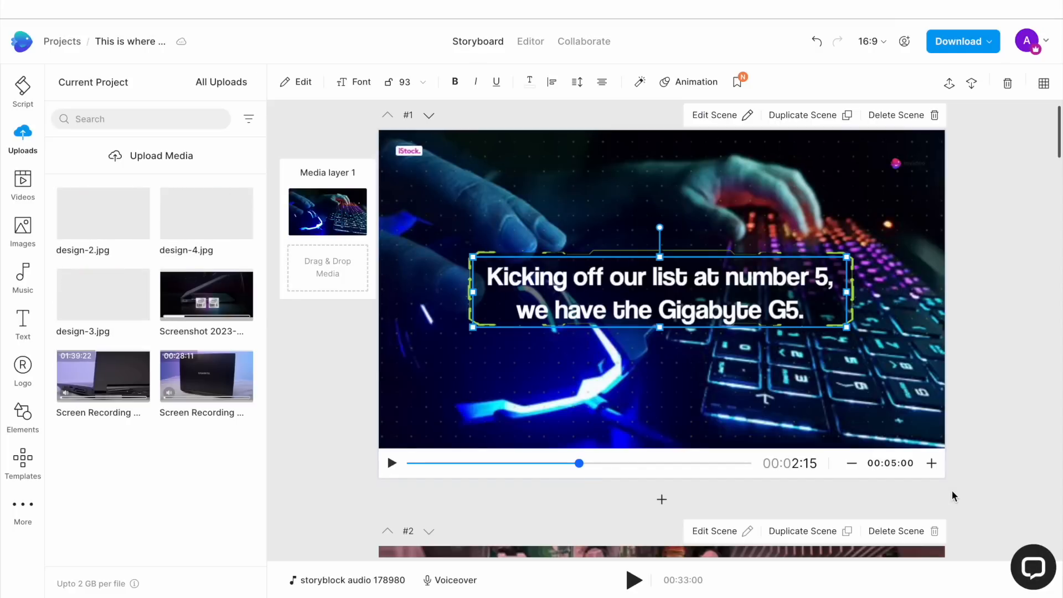
# Replace scene 1's media with the uploaded design-4.jpg photo.
pyautogui.moveTo(107, 306); pyautogui.dragTo(403, 168)
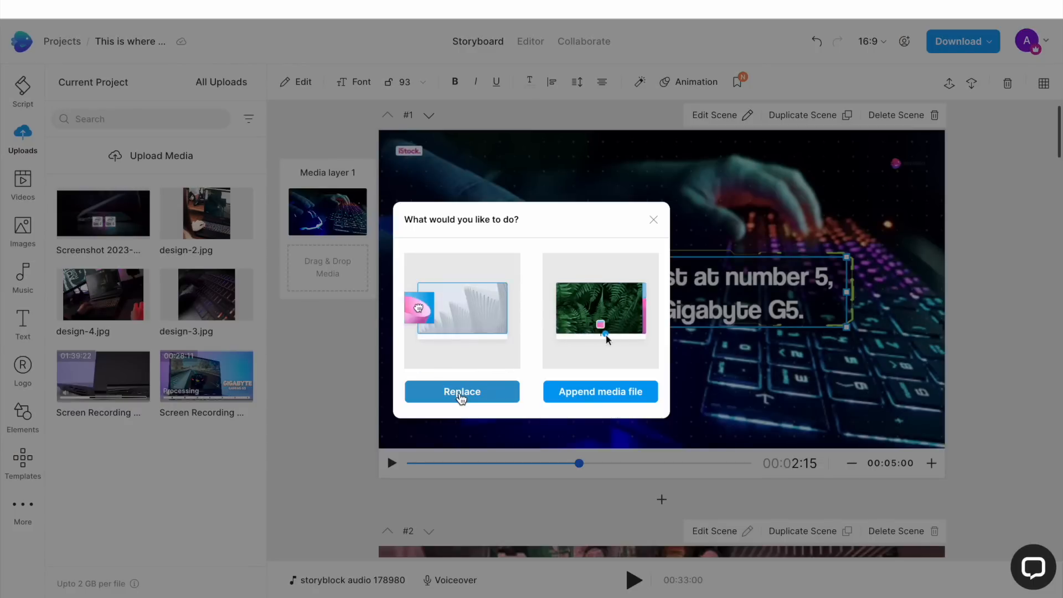
pyautogui.click(461, 397)
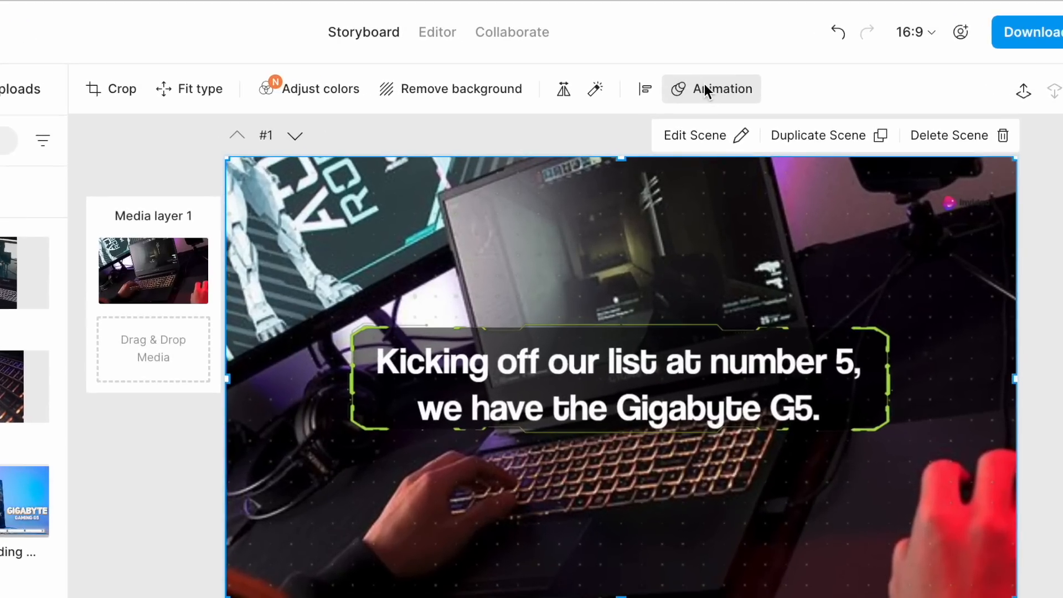
# Set the scene 1 media's in-place animation to Pan Up and scrub the scene preview.
pyautogui.click(707, 86)
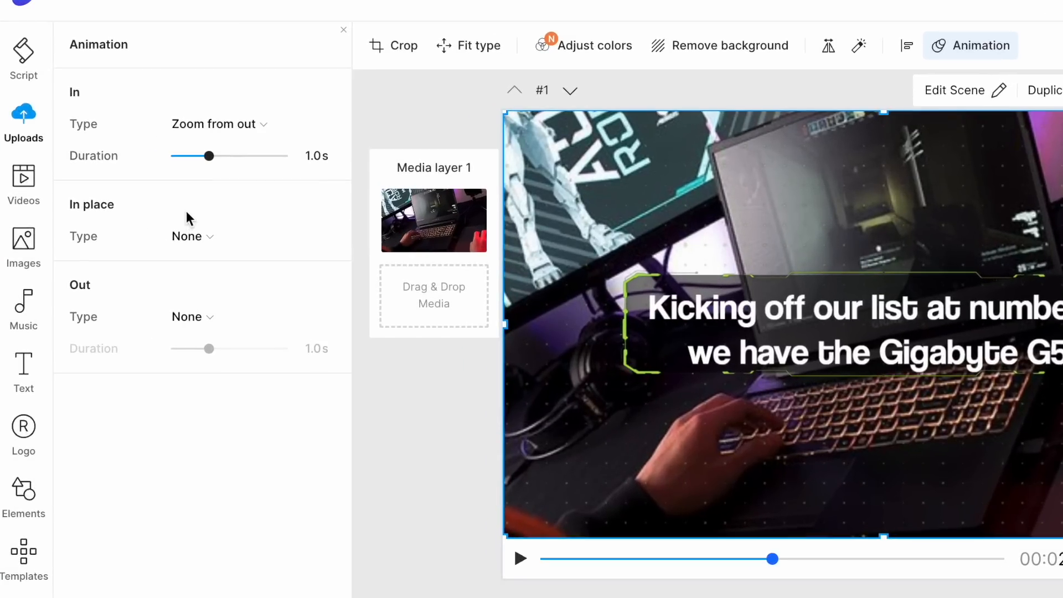
pyautogui.click(197, 236)
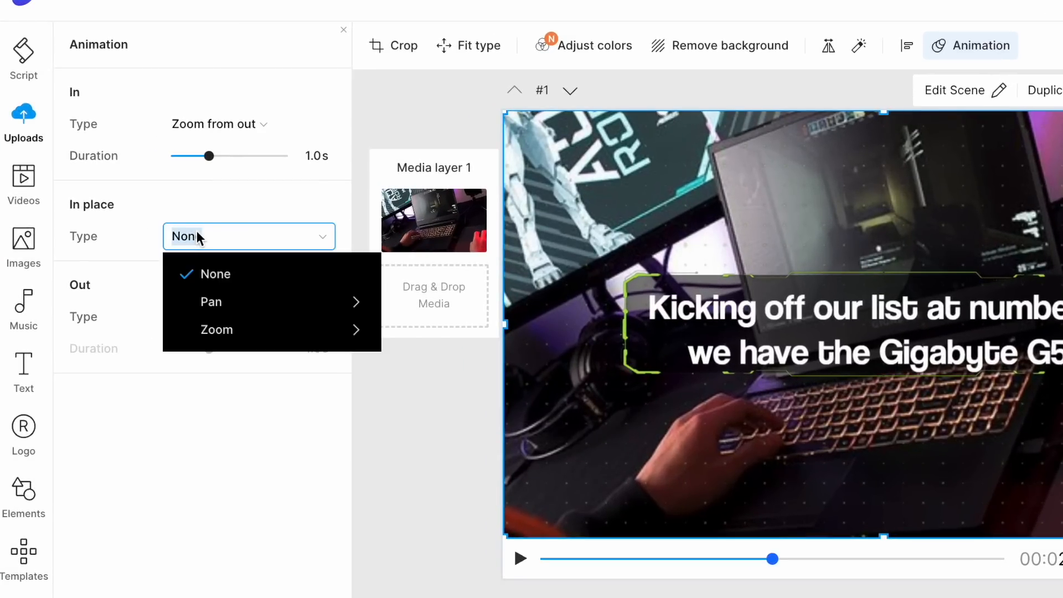
pyautogui.moveTo(216, 308)
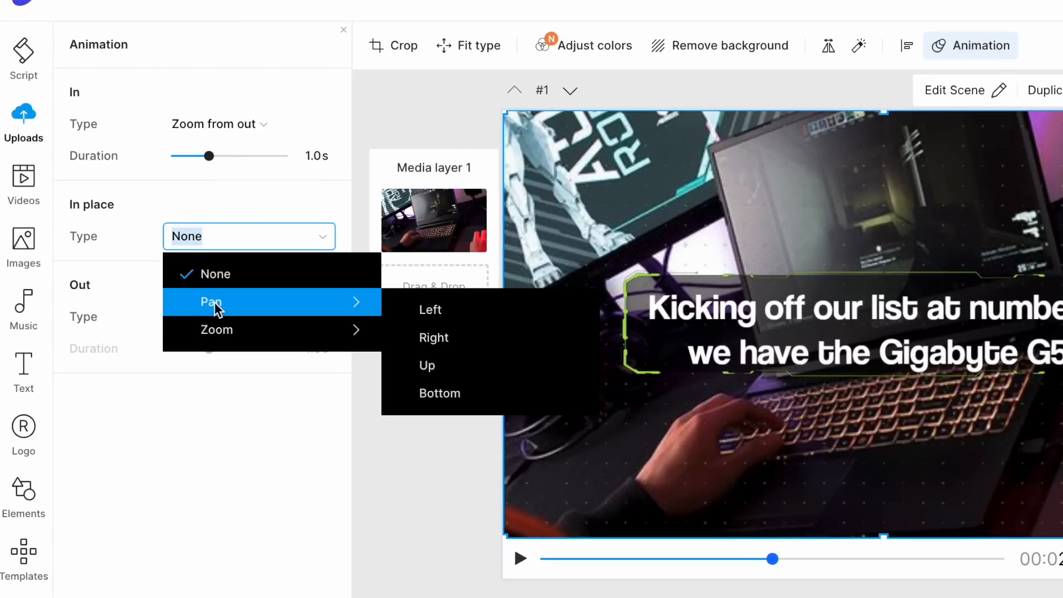
pyautogui.click(426, 365)
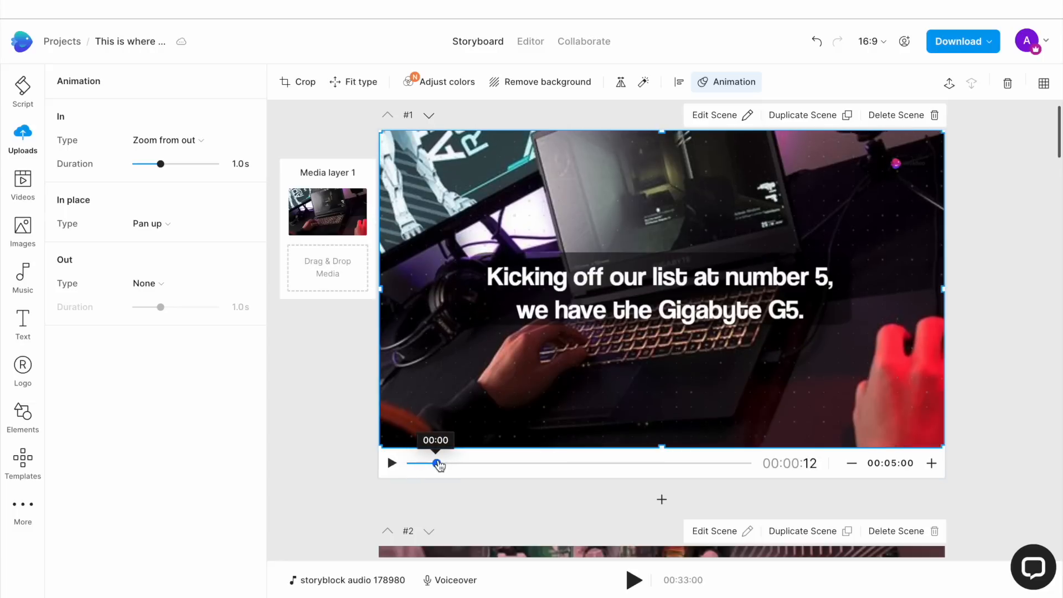
pyautogui.moveTo(438, 463); pyautogui.dragTo(664, 465)
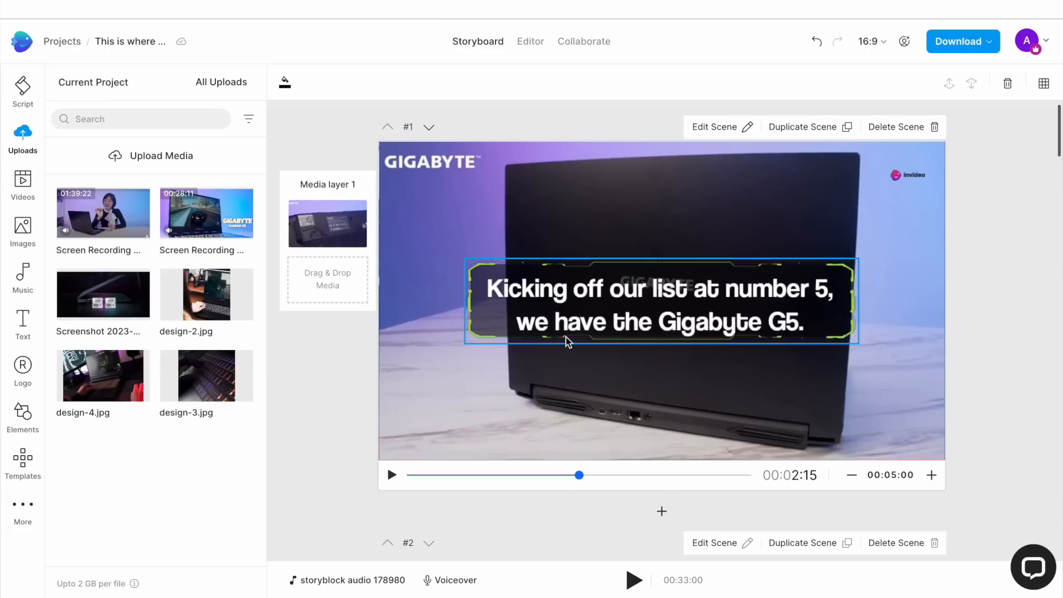
# Select the scene 1 caption and try to open its magic text effects.
pyautogui.click(560, 314)
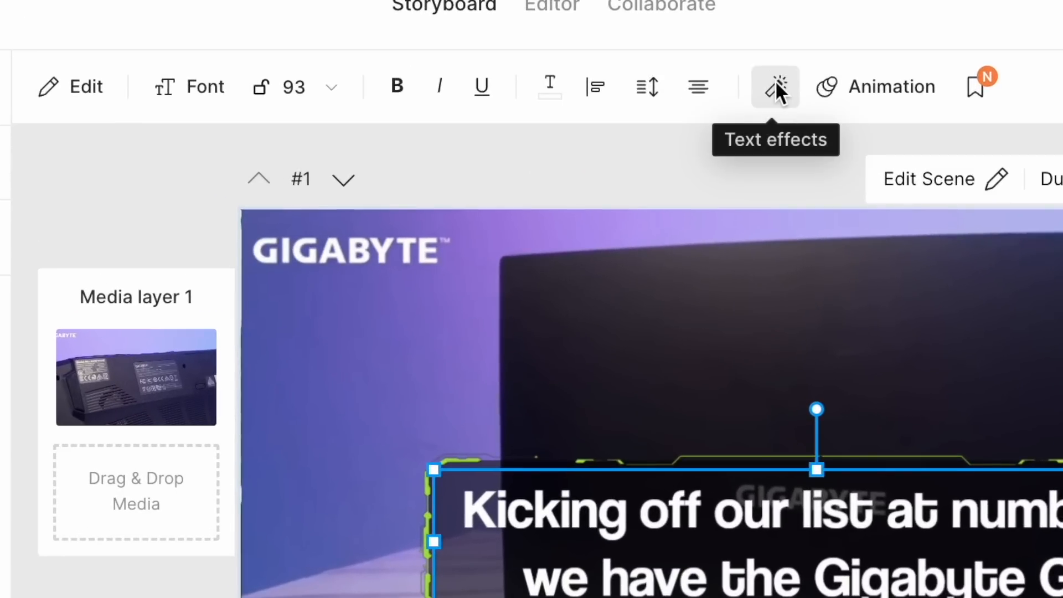
pyautogui.click(774, 81)
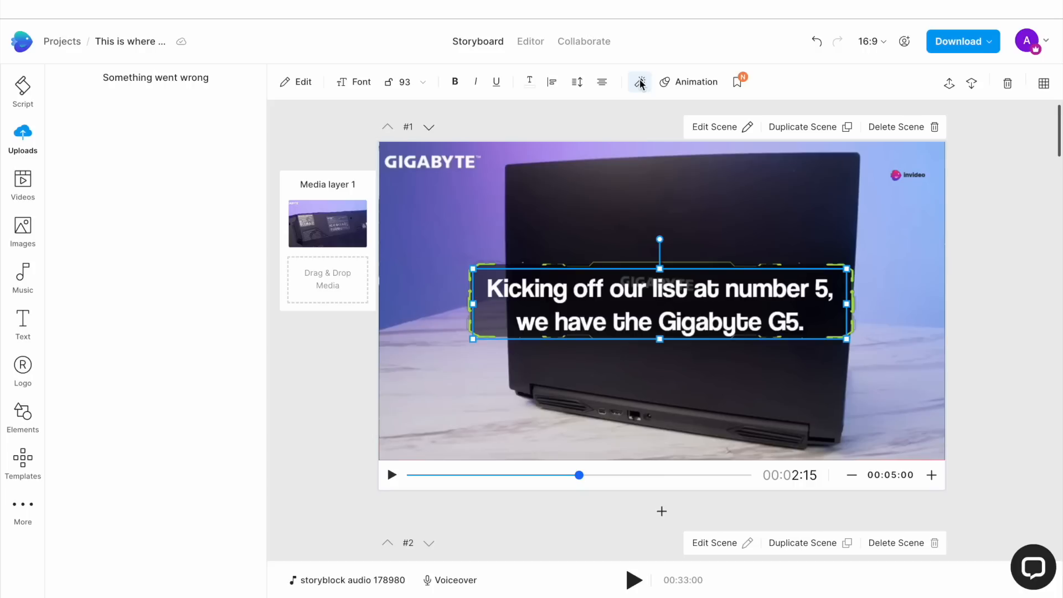
pyautogui.click(639, 83)
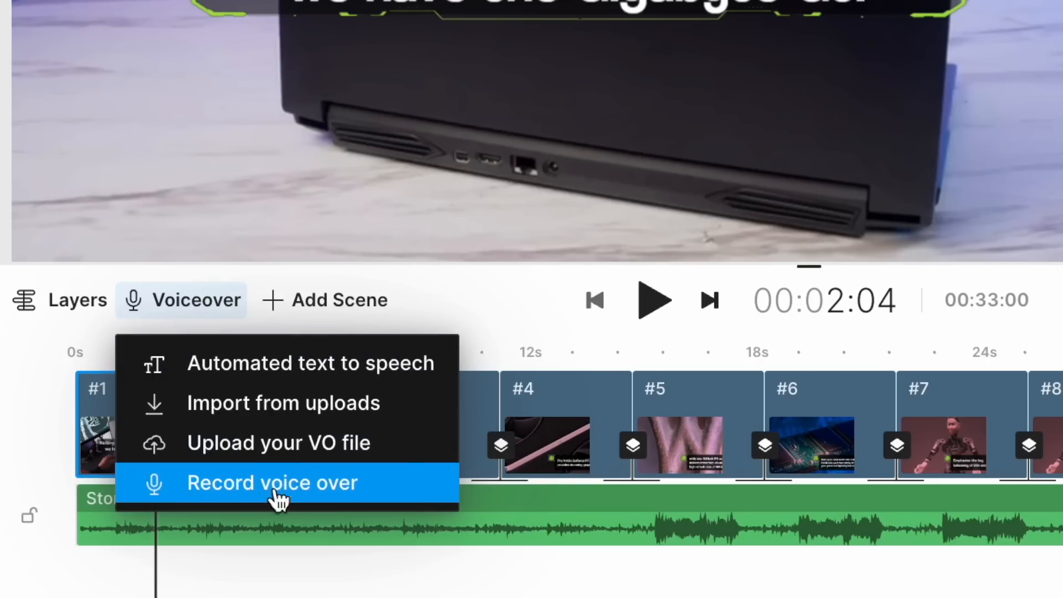
# Record a voiceover for the first scene and stop the recording.
pyautogui.click(274, 486)
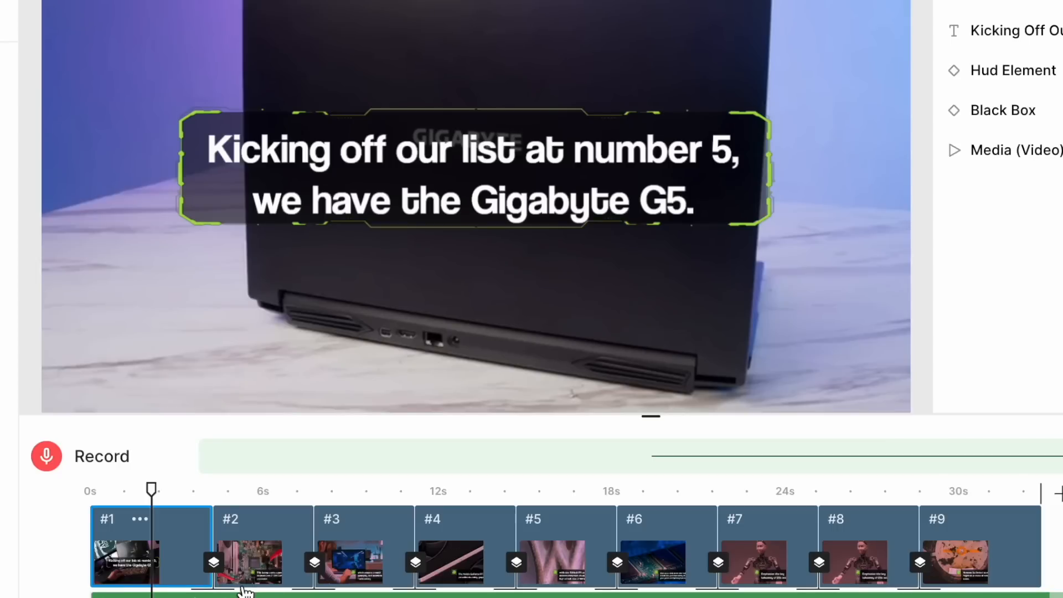
pyautogui.click(47, 455)
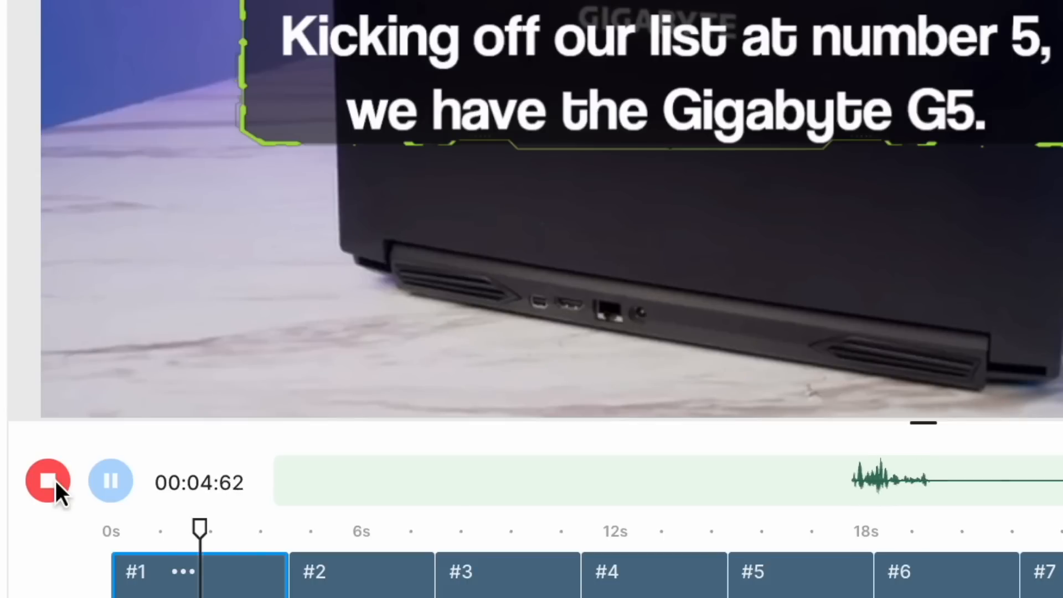
pyautogui.click(56, 481)
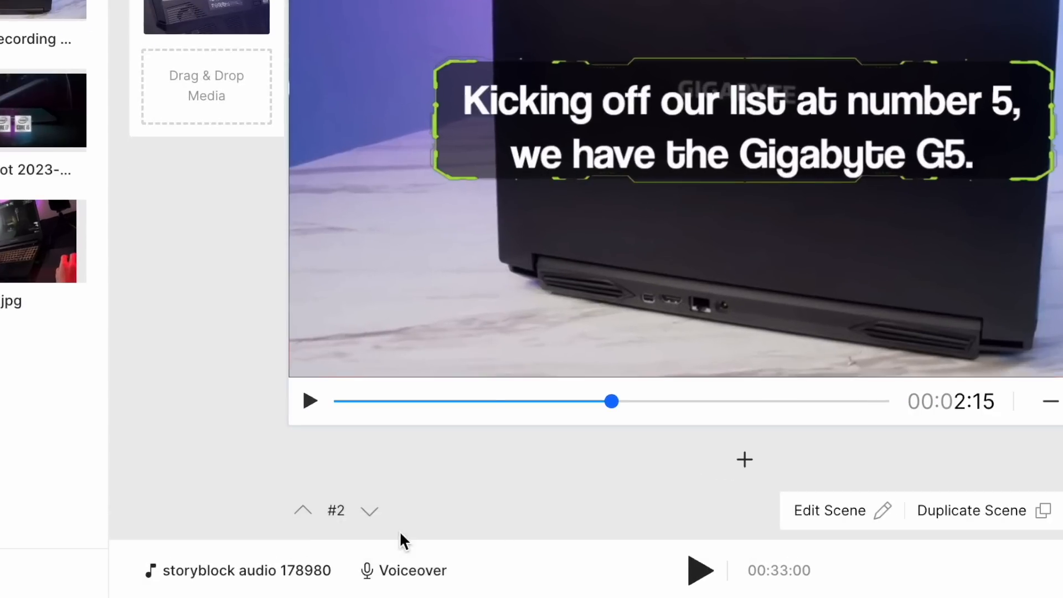
# Open automated text to speech and set the language to British English with voice Harry.
pyautogui.click(404, 575)
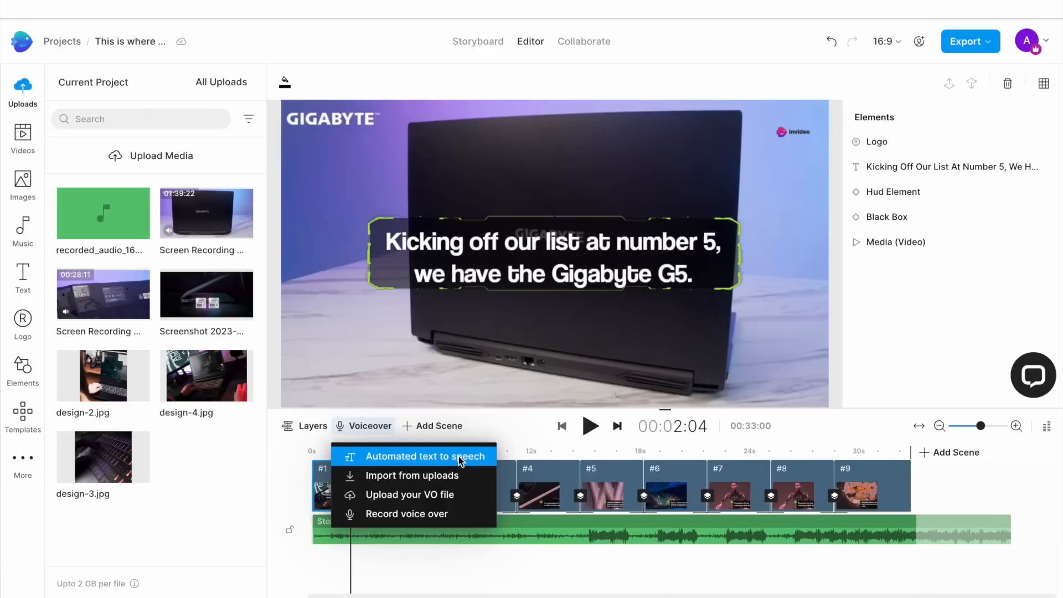
pyautogui.click(459, 458)
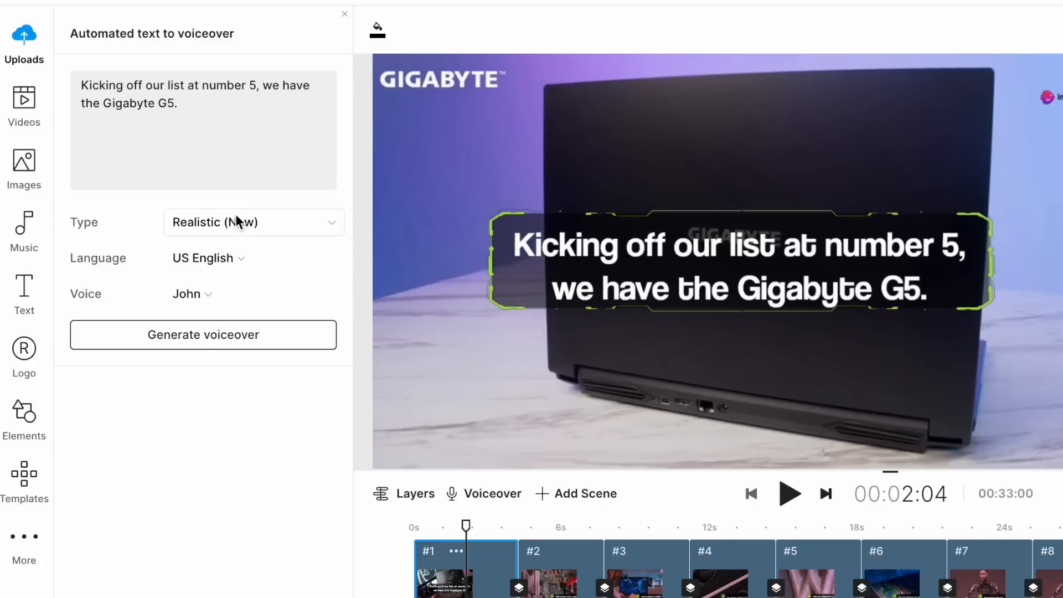
pyautogui.click(236, 221)
pyautogui.click(236, 221)
pyautogui.click(213, 259)
pyautogui.click(221, 325)
pyautogui.click(213, 292)
pyautogui.click(221, 357)
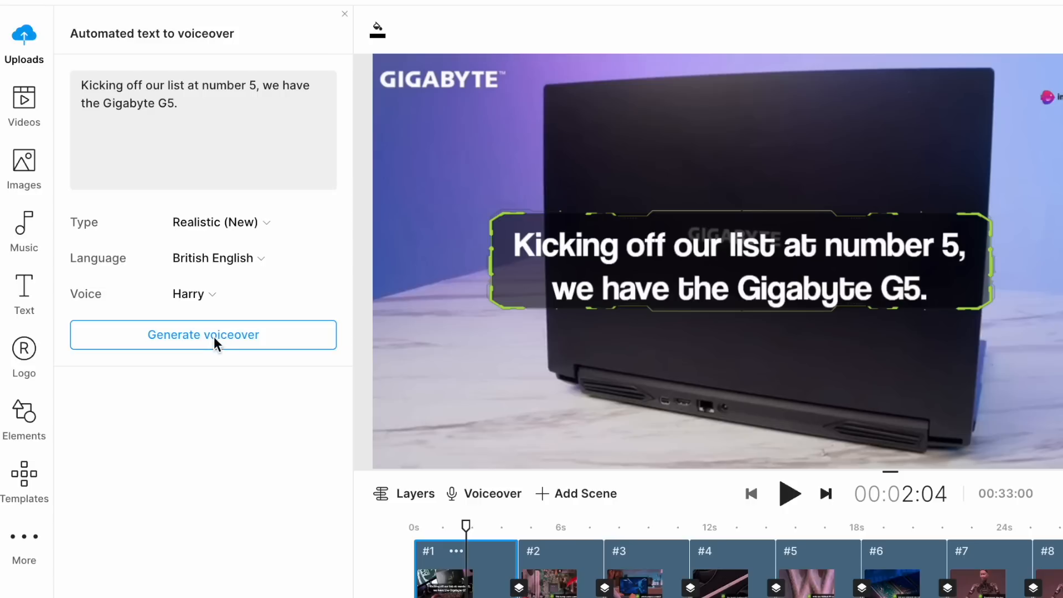
# Generate the Harry voiceover, preview it, and add automated voiceover to all scenes.
pyautogui.click(211, 341)
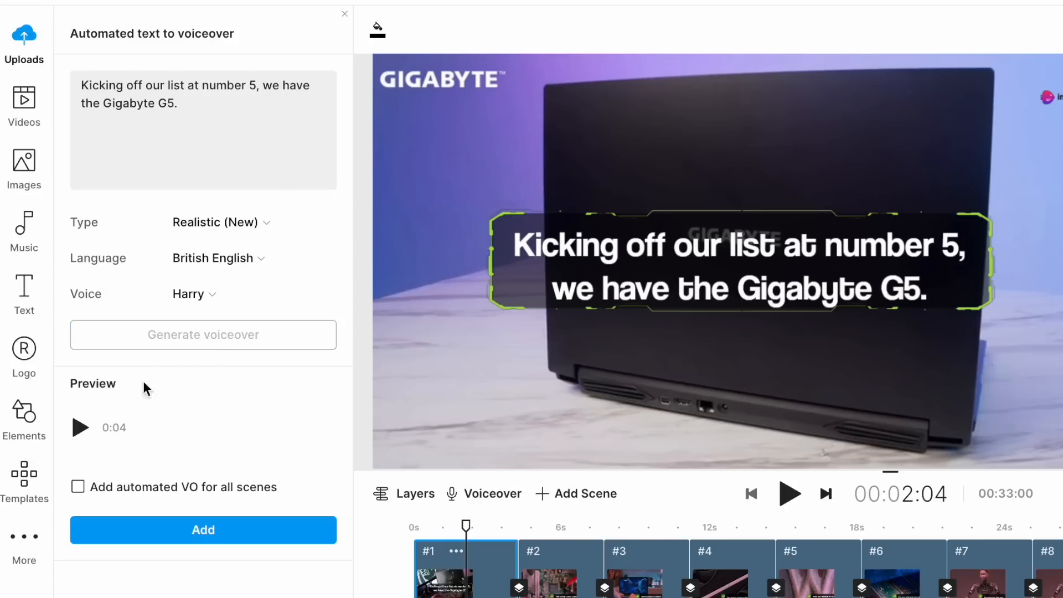
pyautogui.click(79, 428)
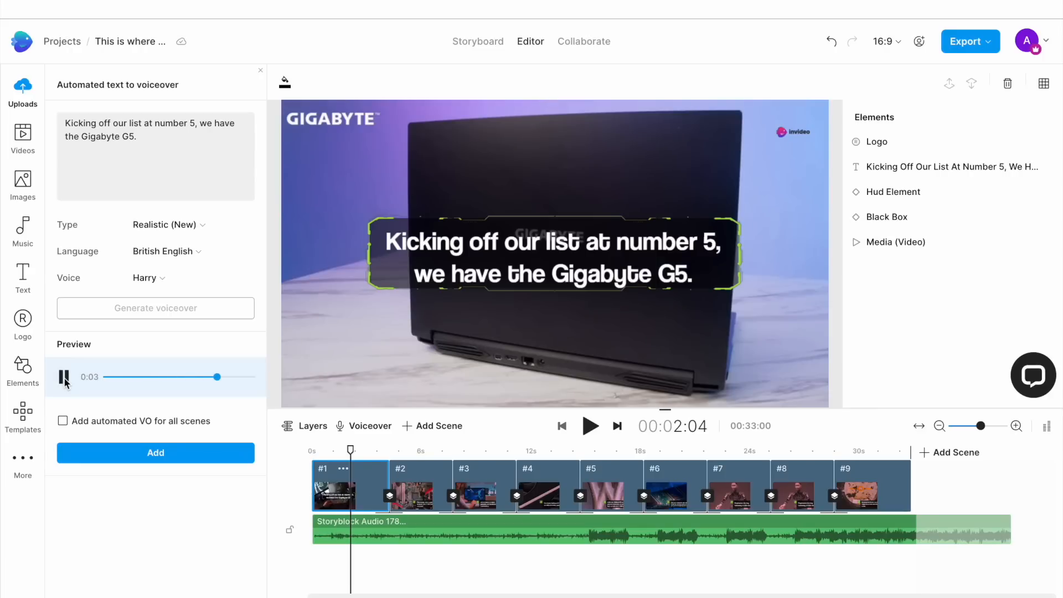
pyautogui.click(62, 420)
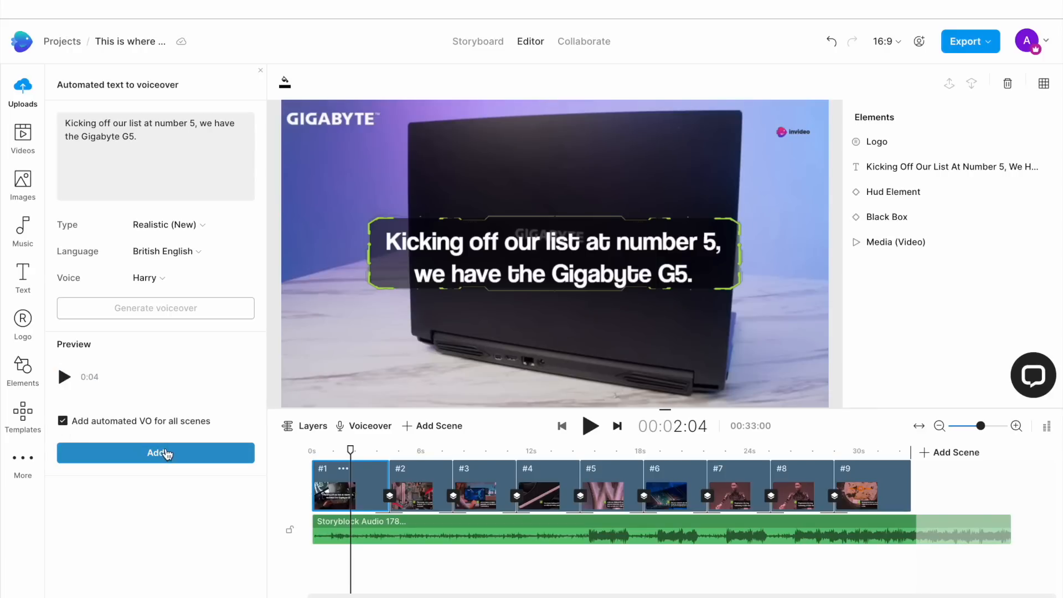
pyautogui.moveTo(350, 450); pyautogui.dragTo(262, 447)
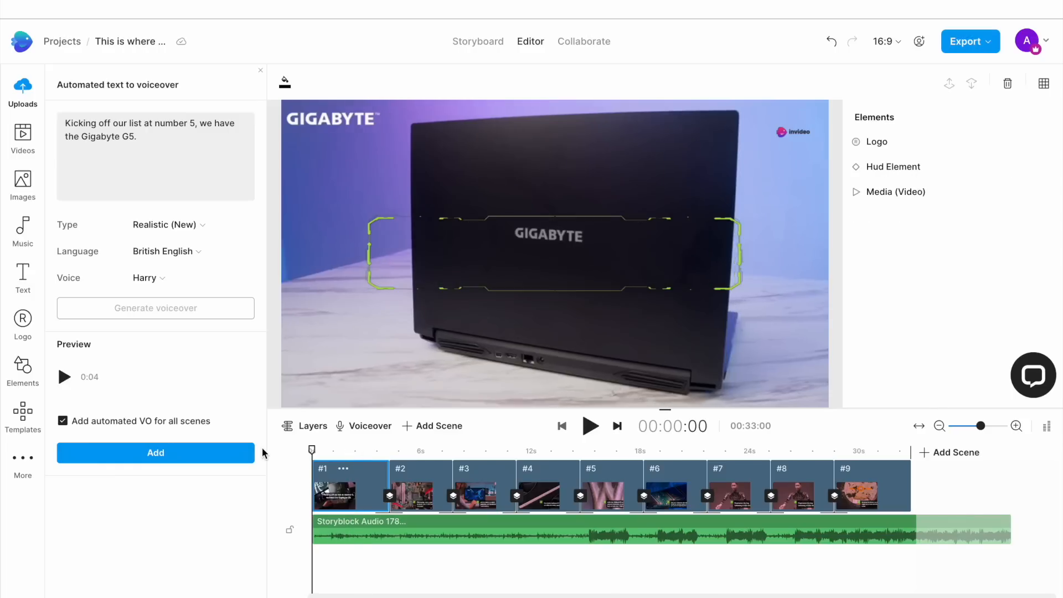
pyautogui.click(198, 455)
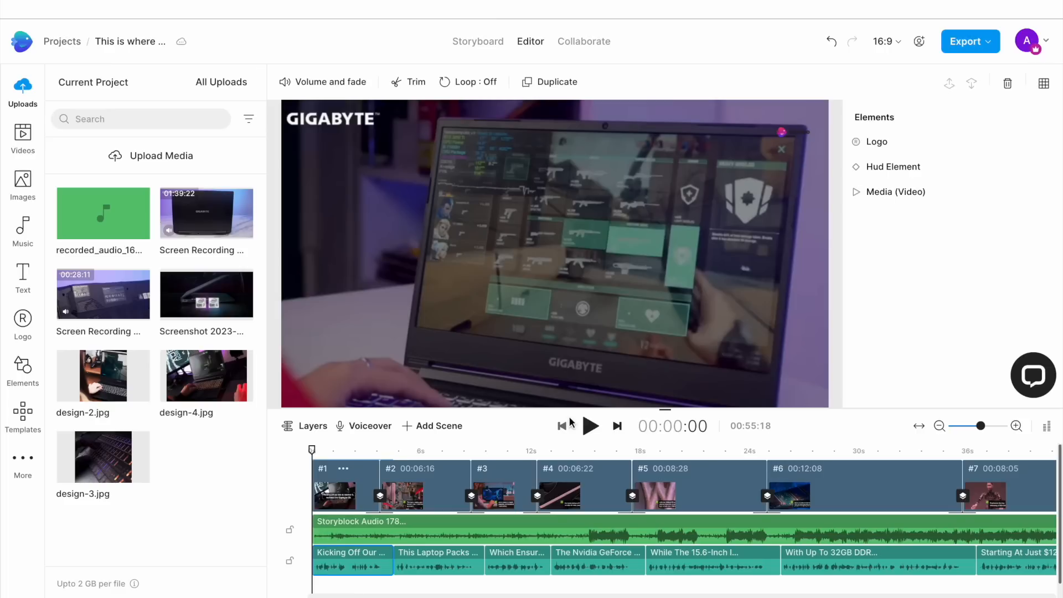
# Play back the opening scenes to check the new voiceovers, then return the playhead to the start.
pyautogui.click(590, 426)
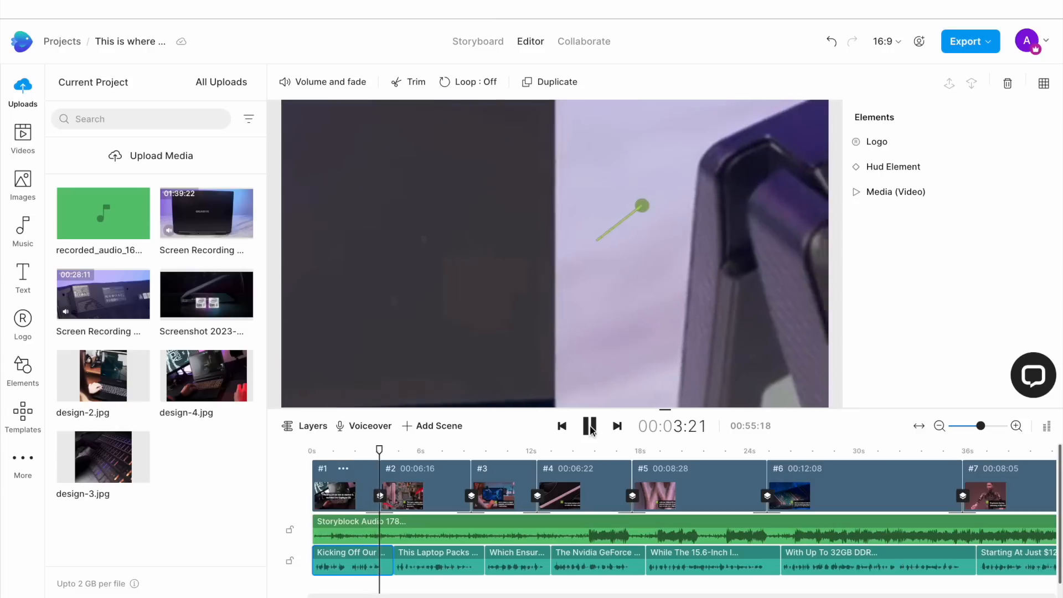
pyautogui.click(590, 426)
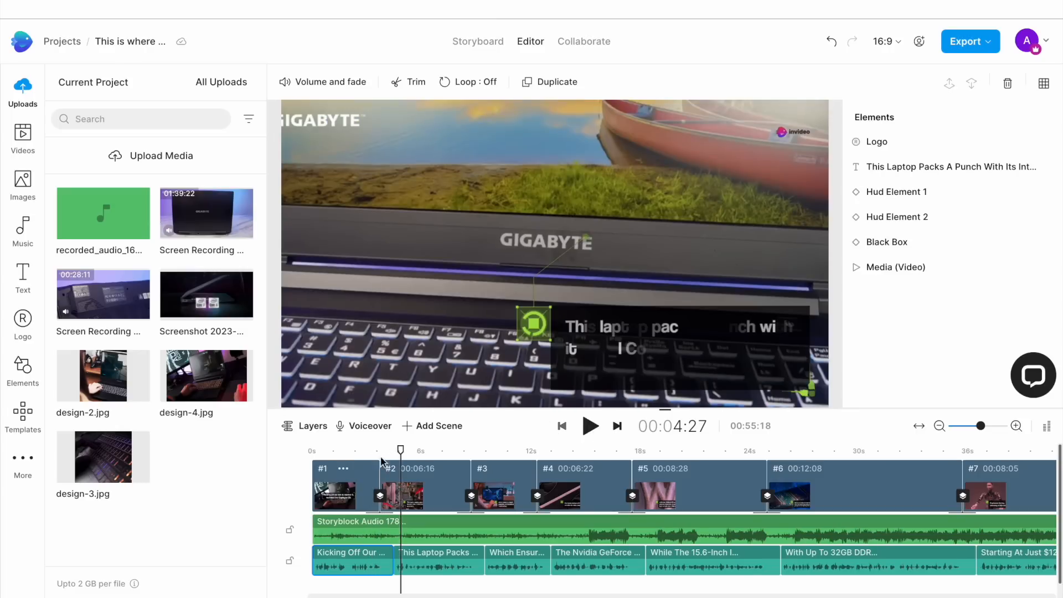
pyautogui.moveTo(400, 450); pyautogui.dragTo(297, 453)
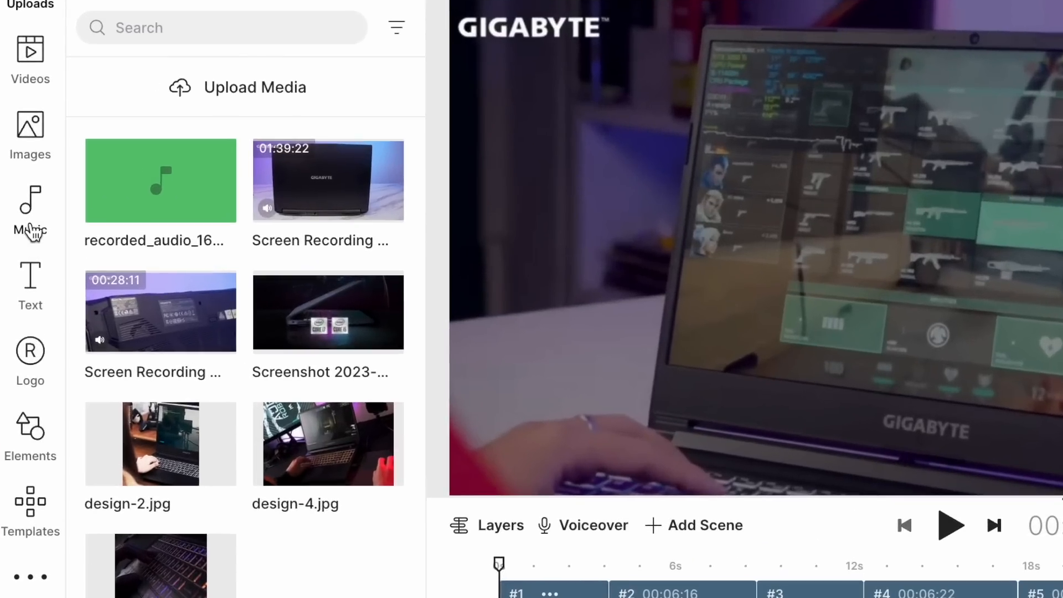
# Browse the music library by genre and mood for a background track.
pyautogui.click(23, 239)
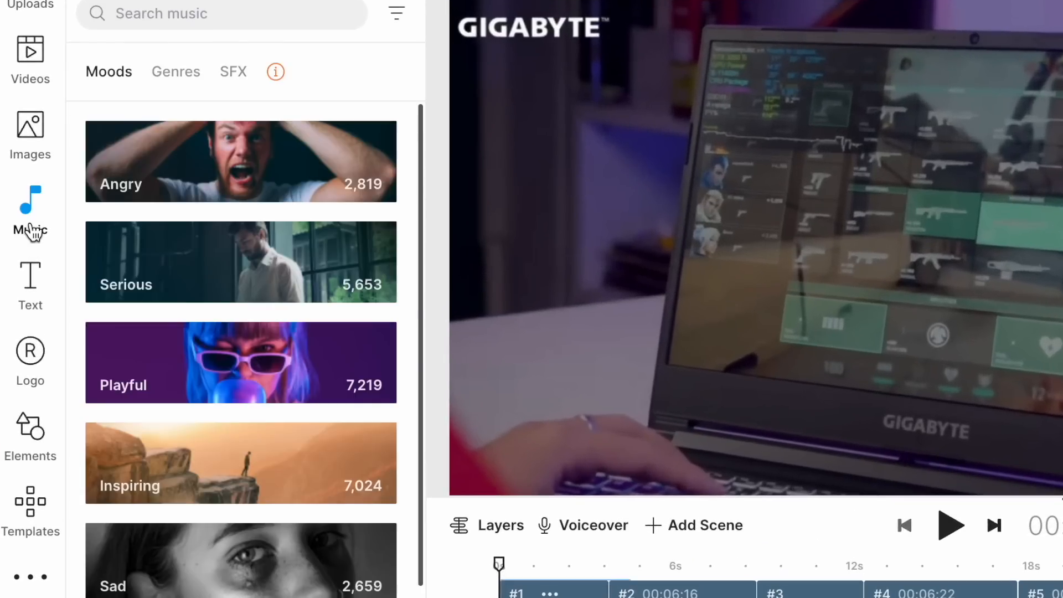
pyautogui.click(179, 71)
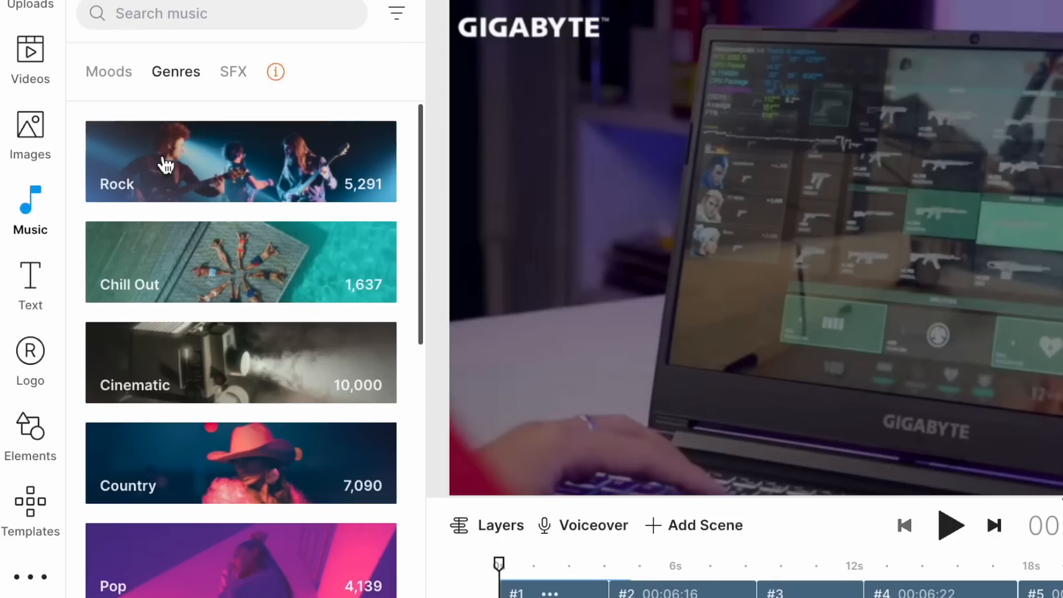
pyautogui.scroll(-2, 204, 392)
pyautogui.scroll(-1, 178, 443)
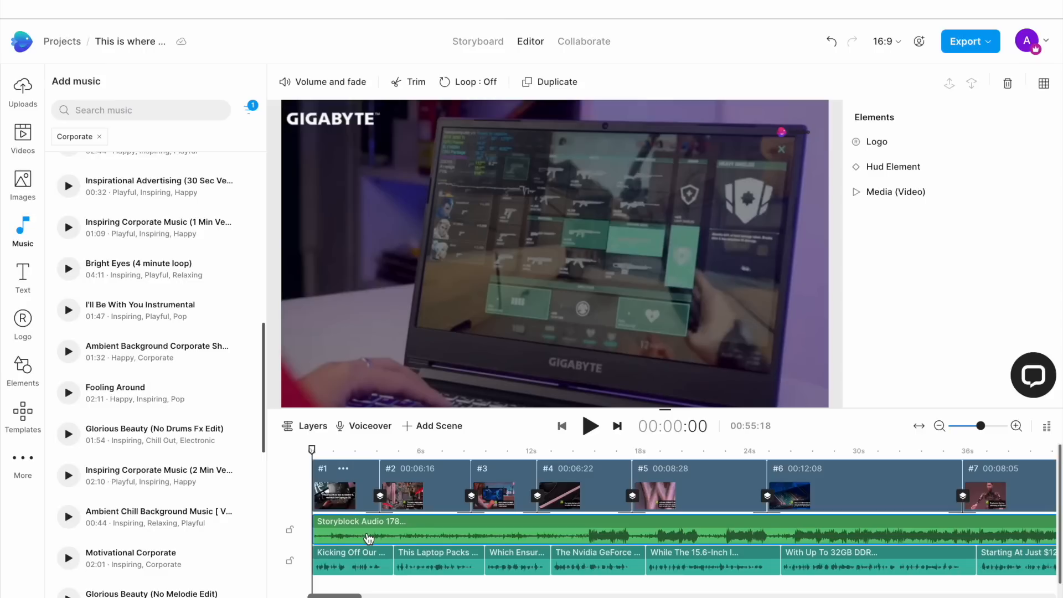
pyautogui.click(313, 83)
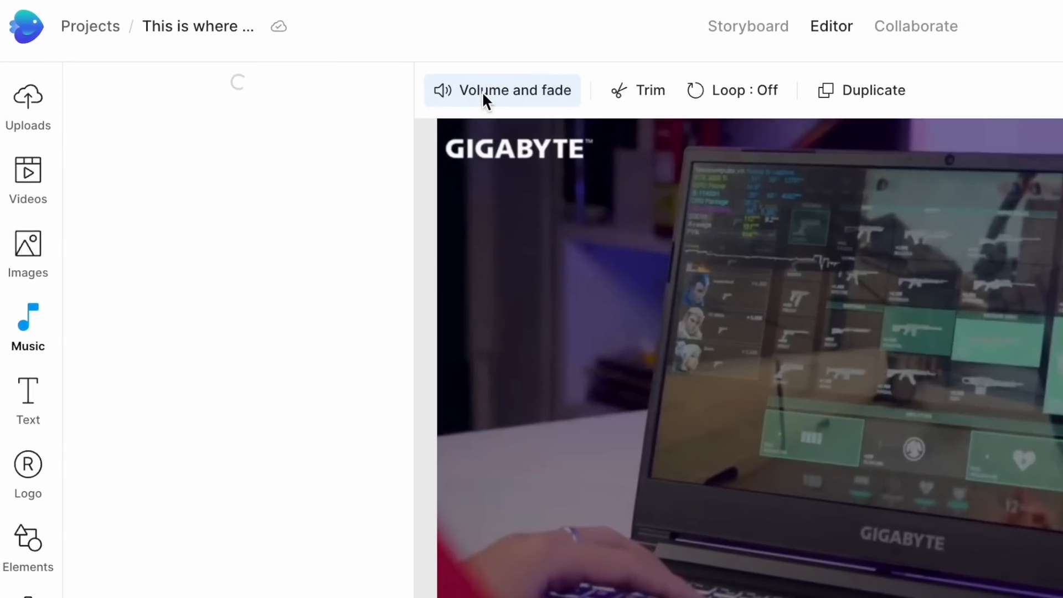
pyautogui.moveTo(247, 143); pyautogui.dragTo(209, 152)
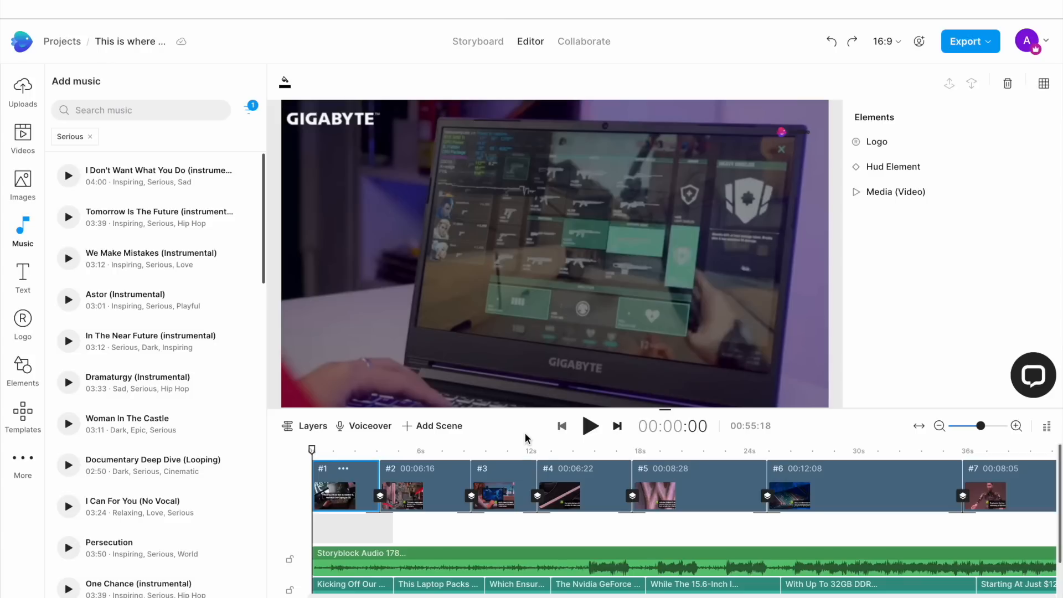
# Play the whole video through and open the InVideo support chat.
pyautogui.click(589, 426)
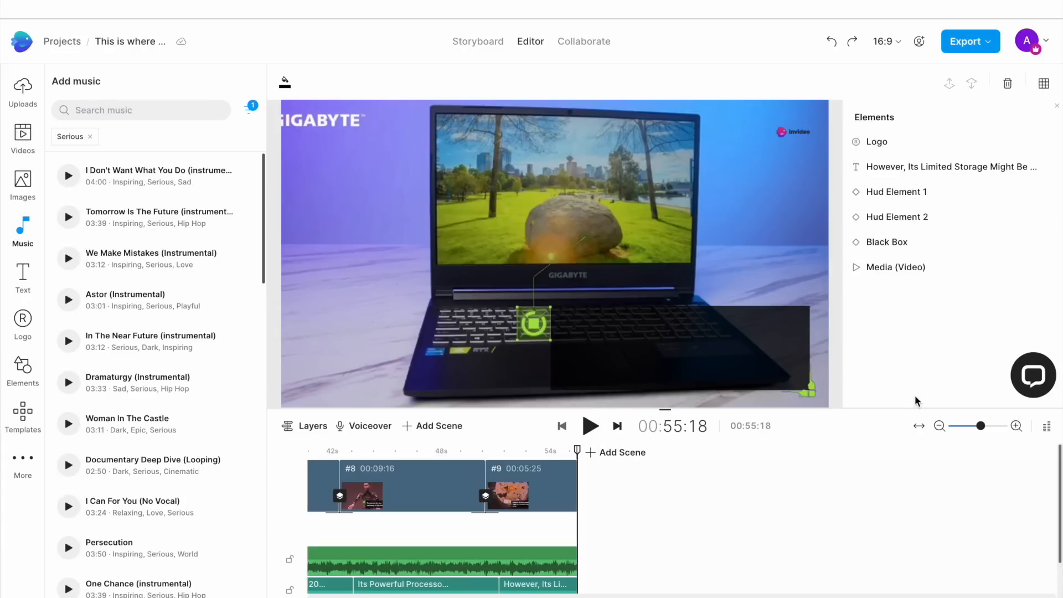
pyautogui.click(1033, 375)
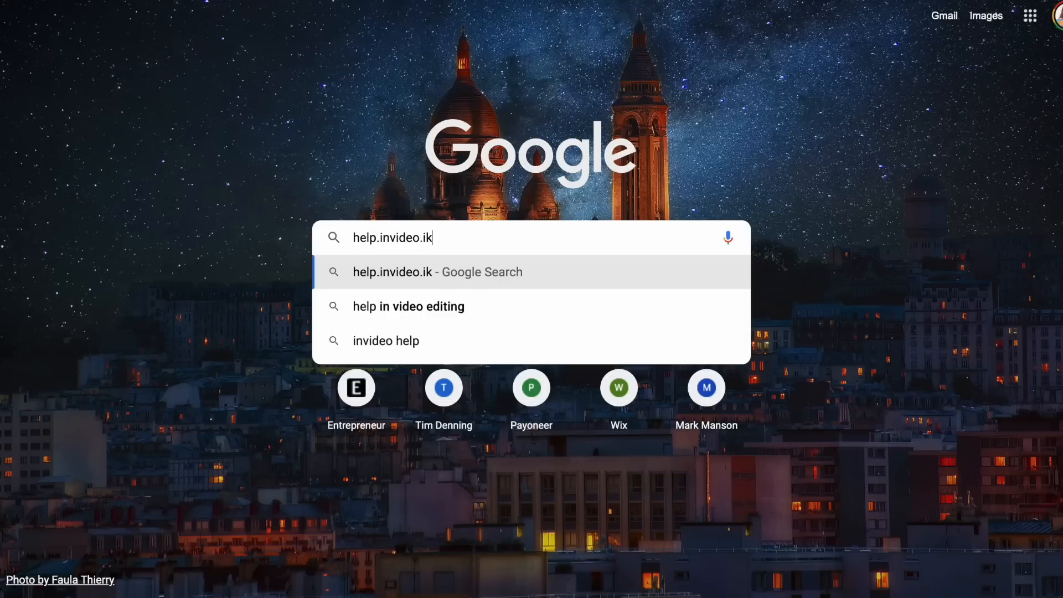
# Open the InVideo help center at help.invideo.io in the browser and browse its topics.
pyautogui.press('BackSpace')
pyautogui.write('o')
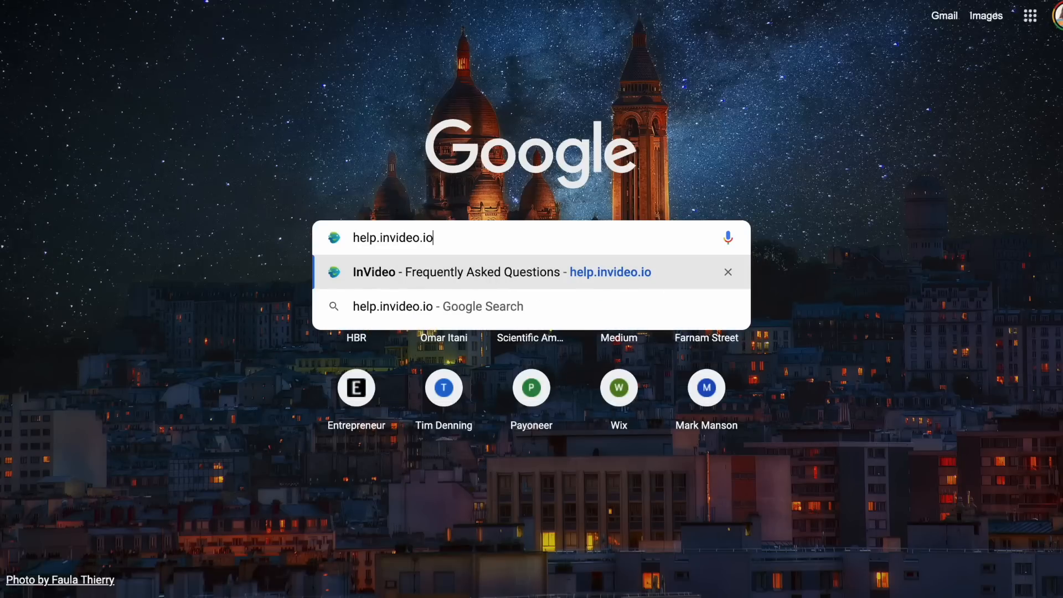
pyautogui.click(447, 273)
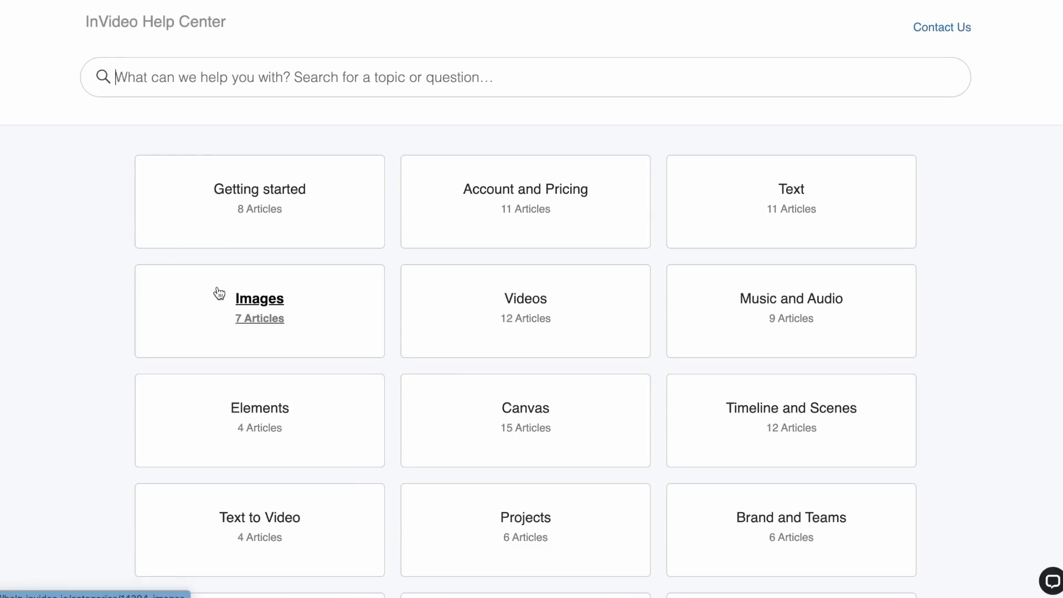
pyautogui.scroll(-5, 62, 300)
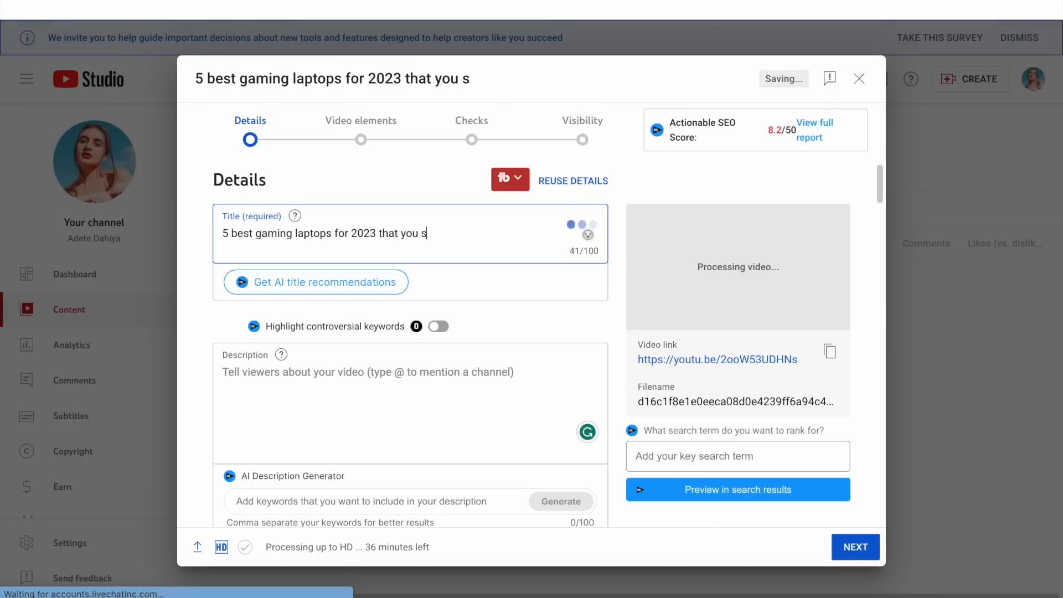
# In YouTube Studio, title the uploaded video "5 best gaming laptops for 2023 that you don't want to miss!" and add a description.
pyautogui.write('hould')
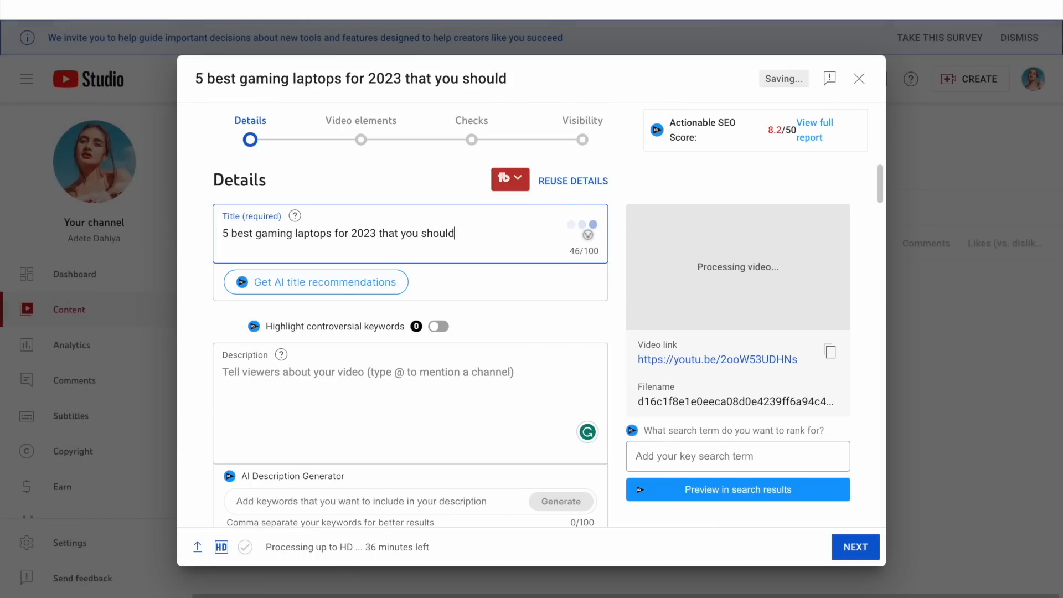
pyautogui.hotkey('shift', 'alt', 'Left')
pyautogui.hotkey('shift', 'alt', 'Left')
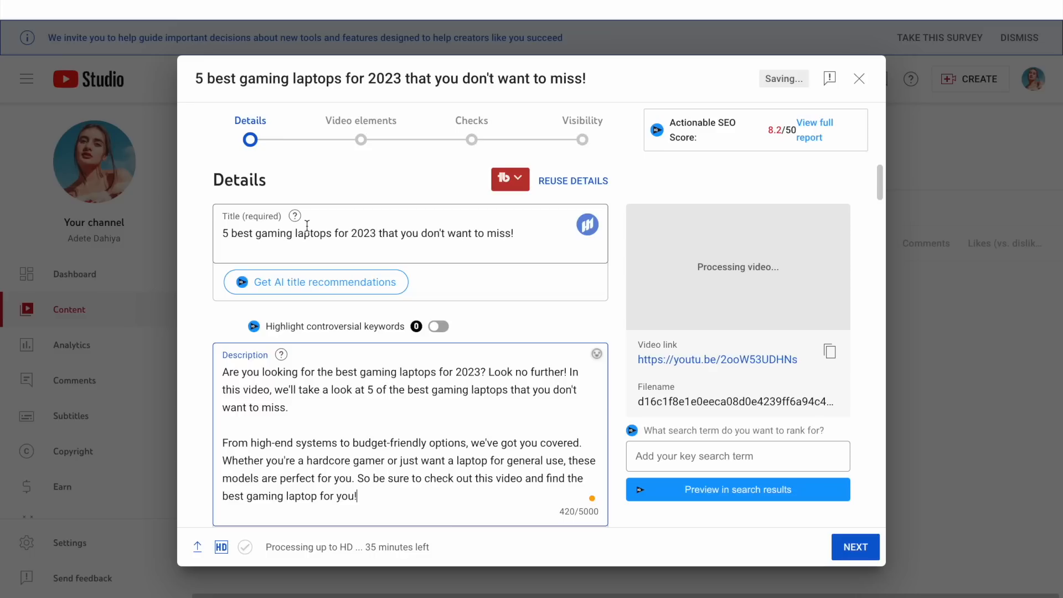